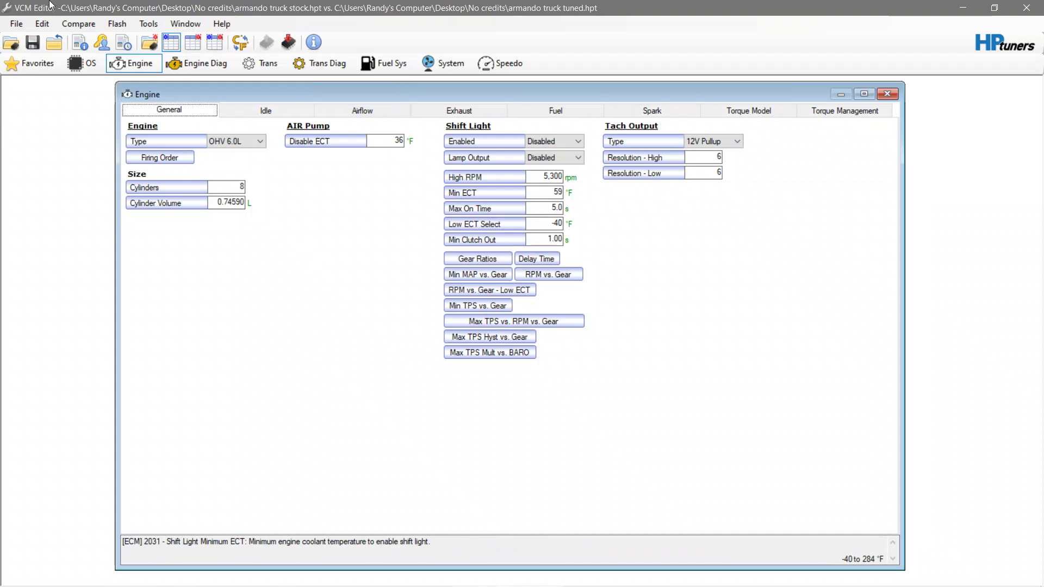
- Switch back to the editable main tune and glance at the Template Editor before closing it
{"action": "left_click", "coordinate": [194, 42]}
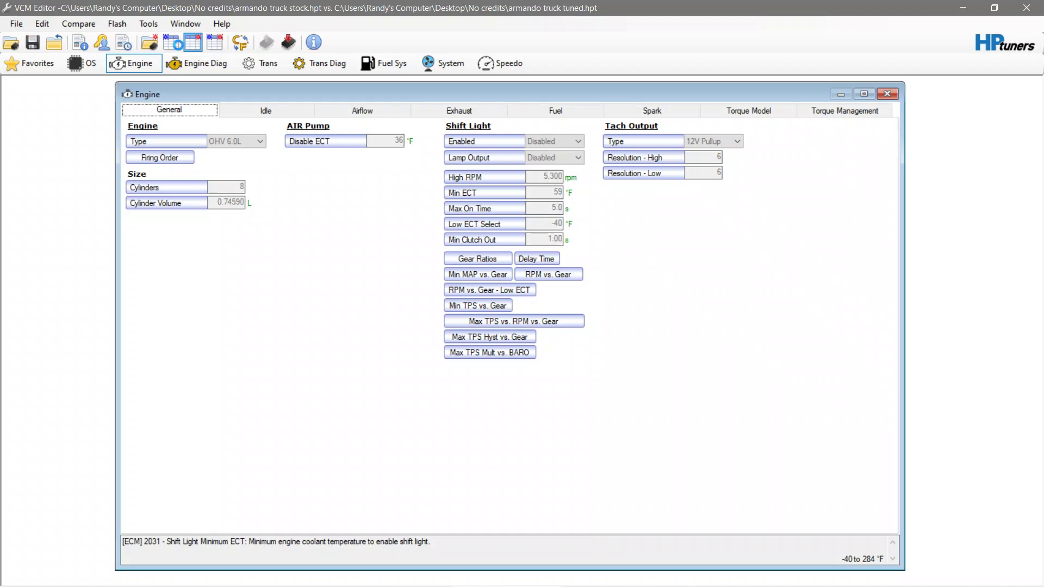
{"action": "left_click", "coordinate": [173, 47]}
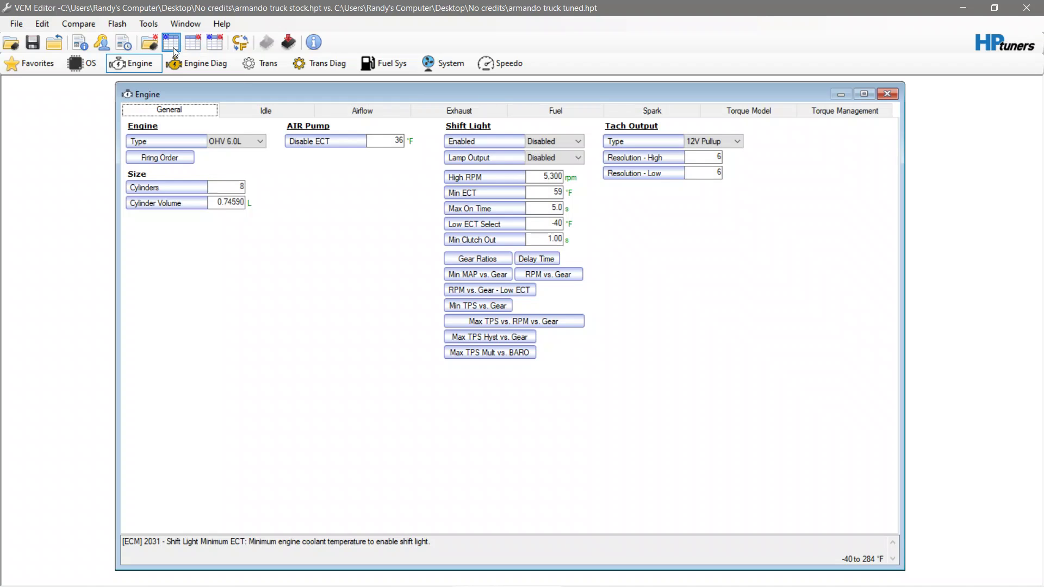
{"action": "left_click", "coordinate": [47, 27]}
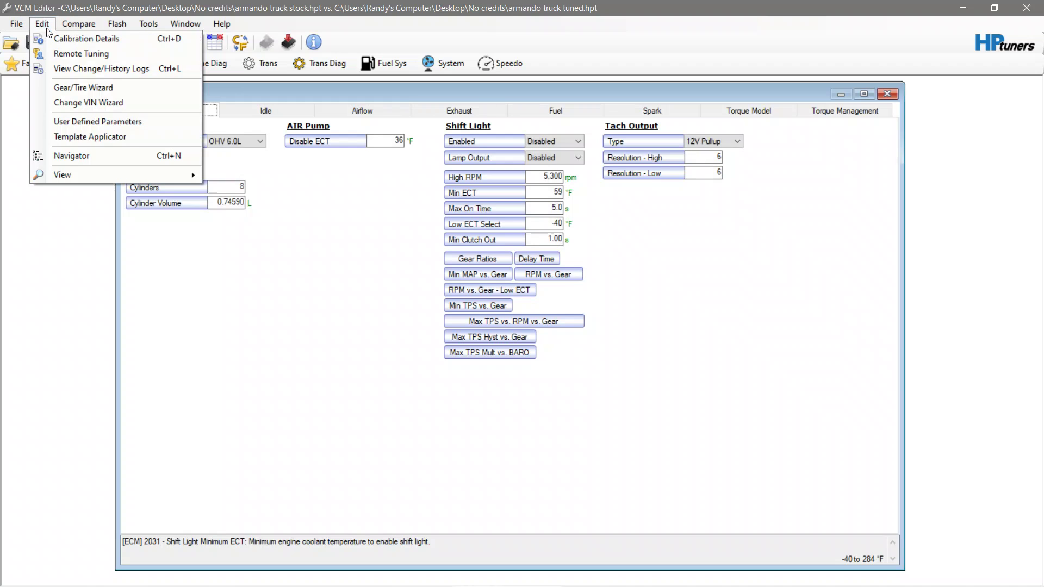
{"action": "mouse_move", "coordinate": [154, 29]}
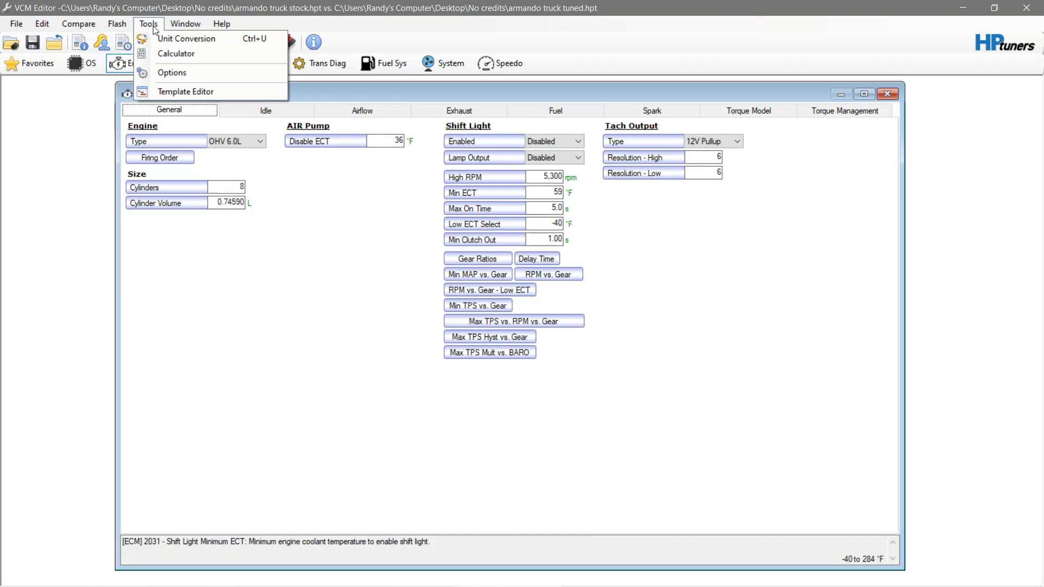
{"action": "left_click", "coordinate": [182, 90]}
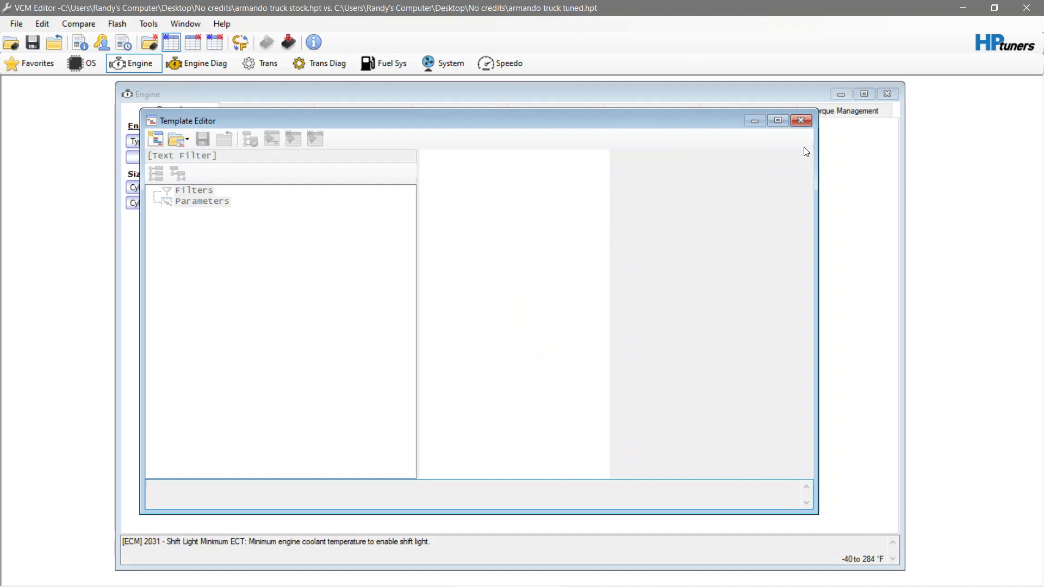
{"action": "left_click", "coordinate": [801, 120]}
- Bring up the Compare menu's file comparison options
{"action": "left_click", "coordinate": [87, 26]}
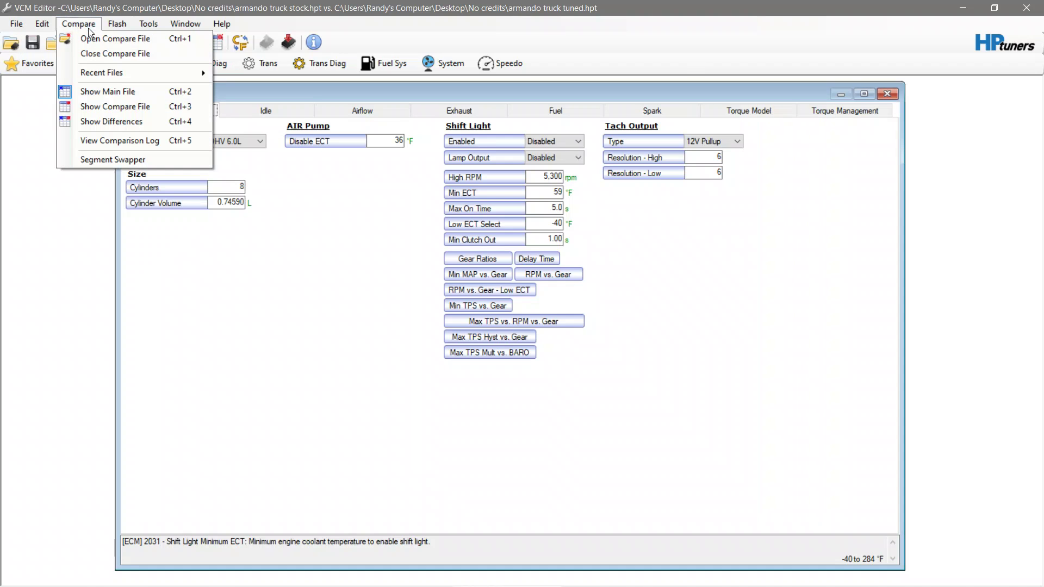
{"action": "left_click", "coordinate": [148, 141]}
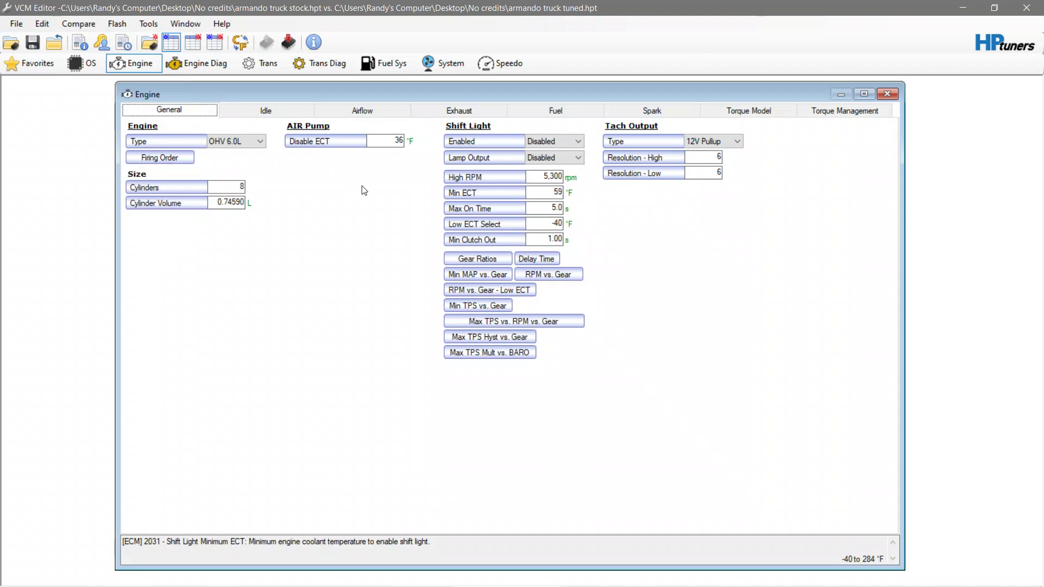
{"action": "left_click", "coordinate": [79, 24]}
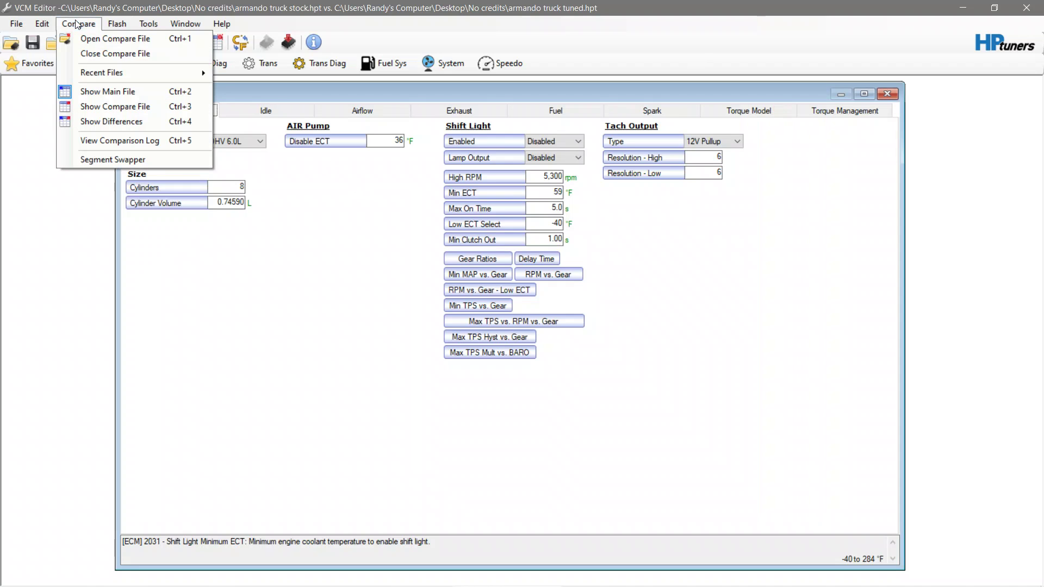
- In the comparison log, copy over all Engine node differences into the tune, then close the log
{"action": "left_click", "coordinate": [115, 145]}
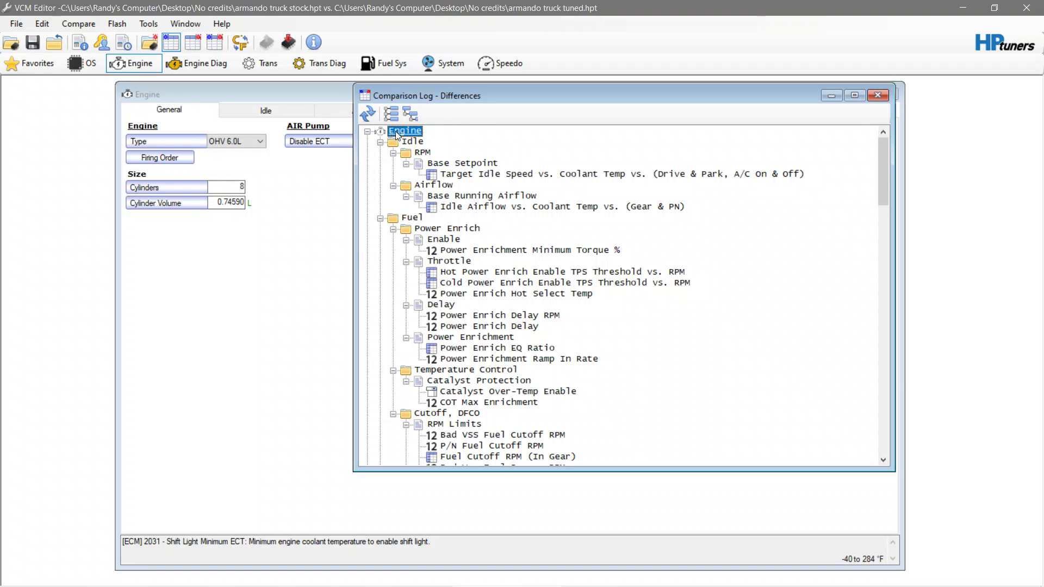
{"action": "right_click", "coordinate": [398, 136]}
{"action": "left_click", "coordinate": [460, 186]}
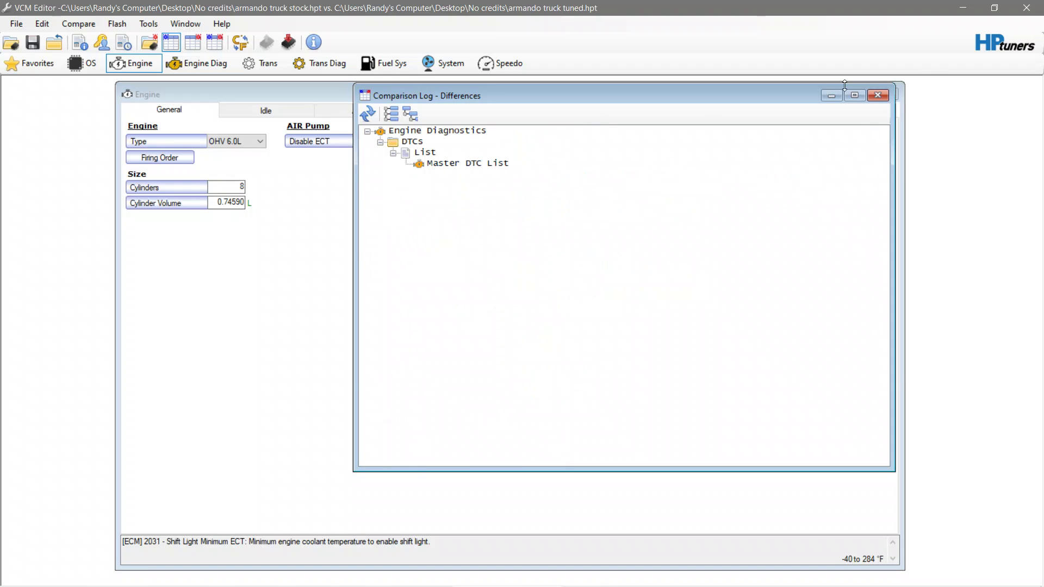
{"action": "left_click", "coordinate": [880, 97]}
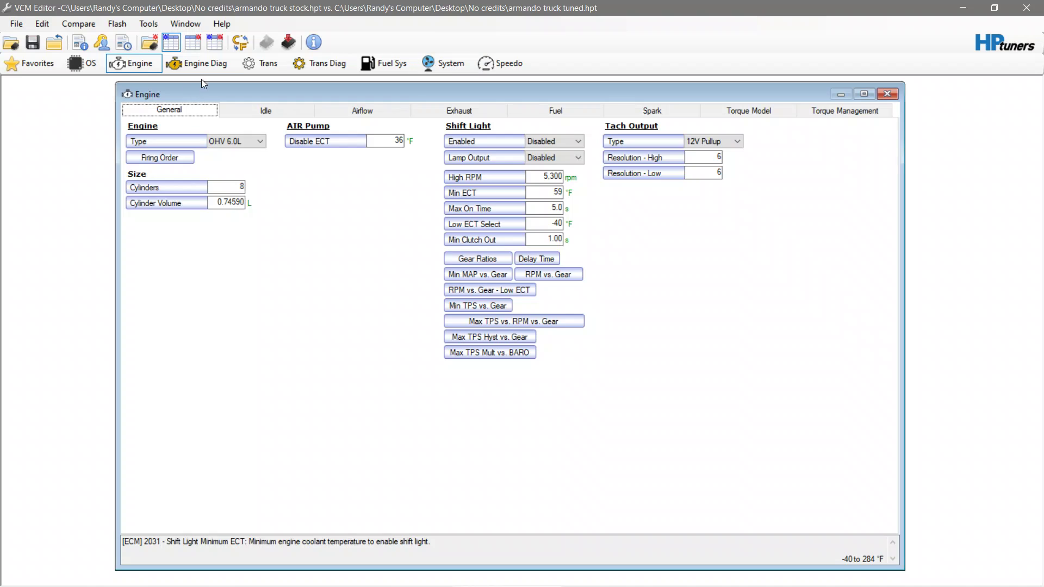
- Review the Engine Diagnostics Airflow, Misfire and DTCs tabs, scrolling through the DTC list
{"action": "left_click", "coordinate": [193, 65]}
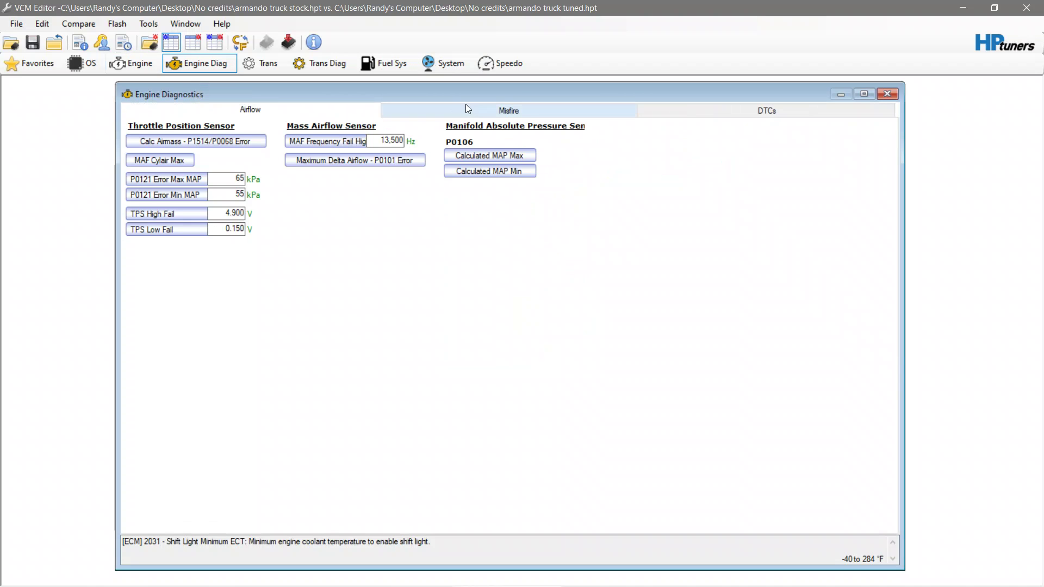
{"action": "left_click", "coordinate": [465, 109]}
{"action": "left_click", "coordinate": [746, 102]}
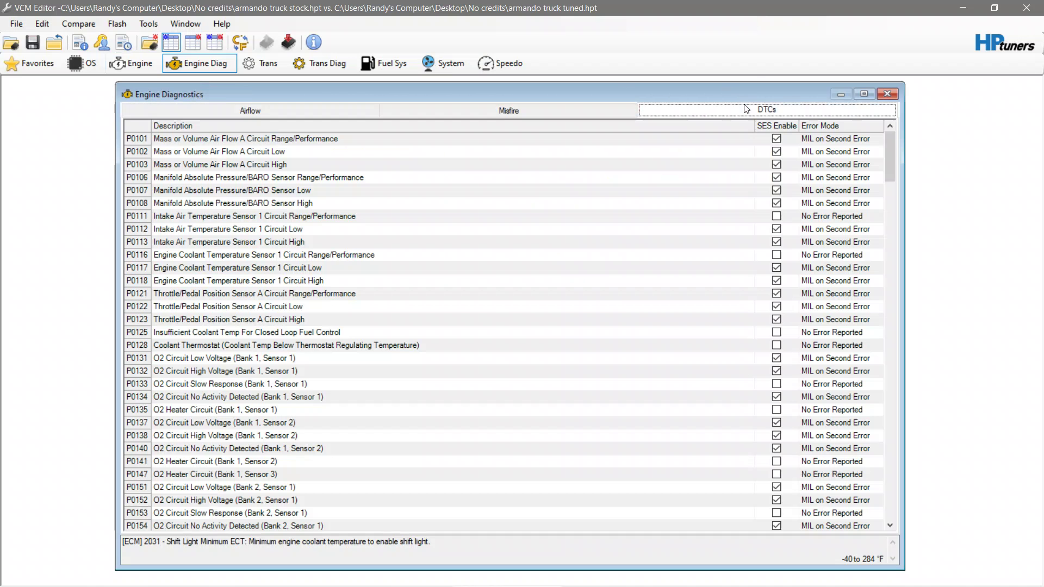
{"action": "left_click_drag", "start_coordinate": [887, 157], "coordinate": [894, 228]}
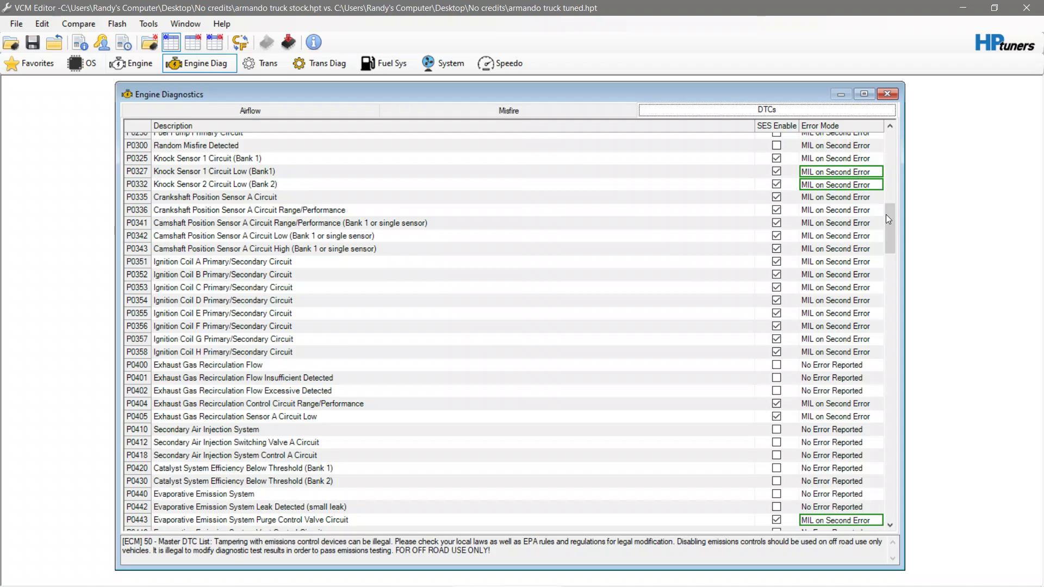
{"action": "left_click_drag", "start_coordinate": [894, 227], "coordinate": [892, 157]}
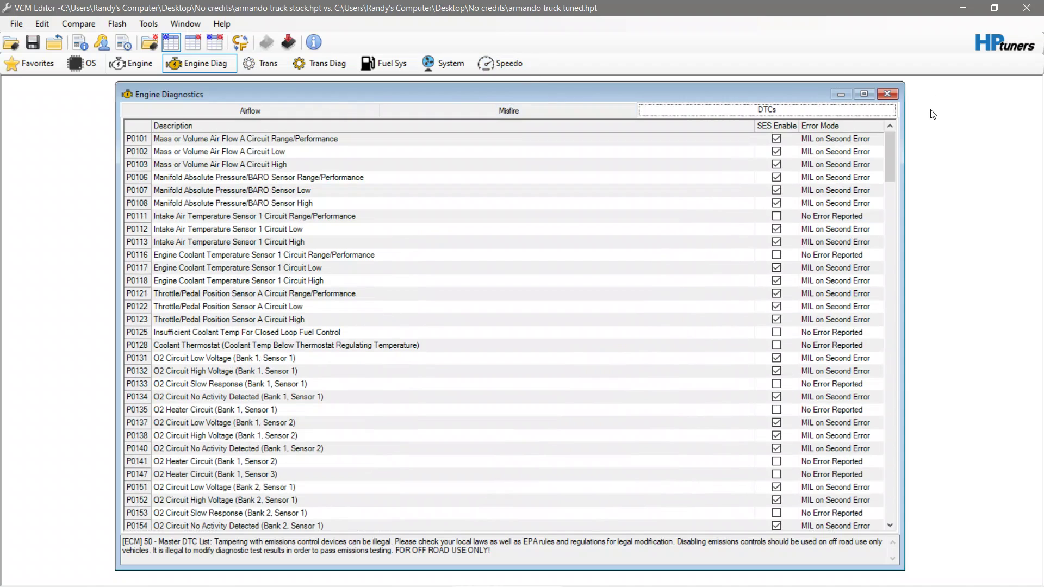
- Close Engine Diagnostics, open the Template Editor and import the tune's unsaved parameters
{"action": "key", "text": "ctrl+F4"}
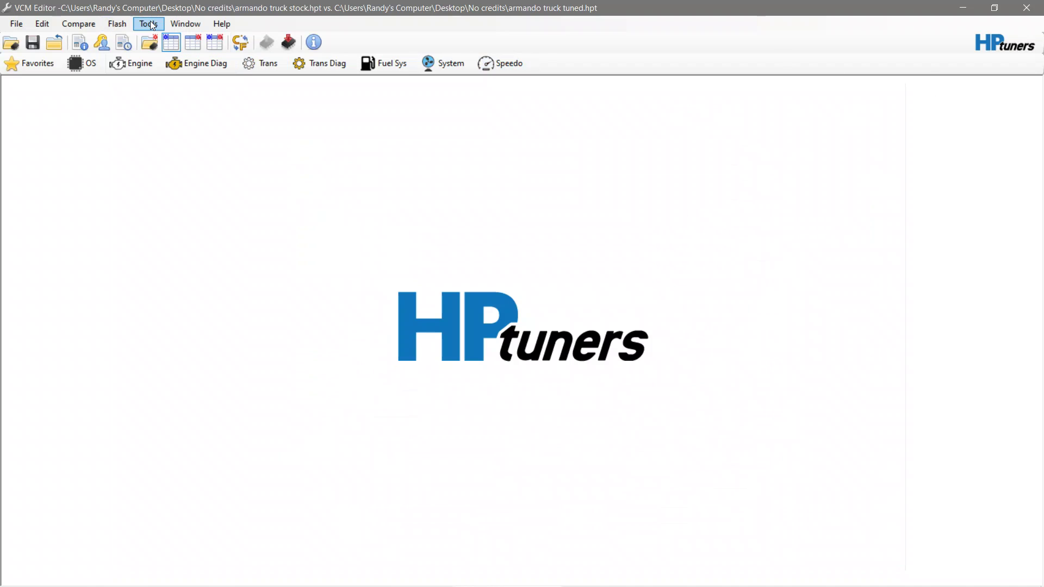
{"action": "left_click", "coordinate": [149, 24]}
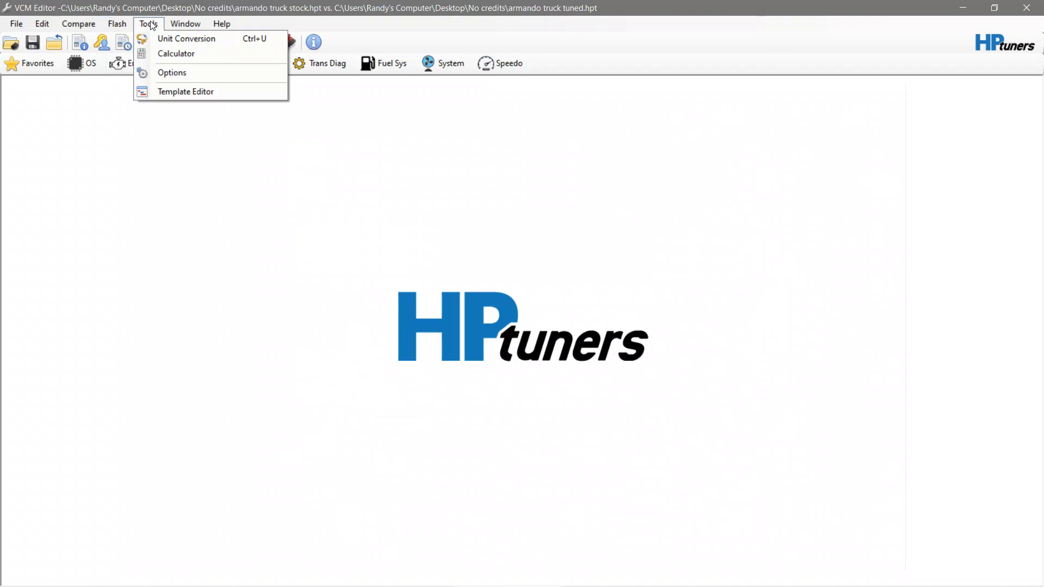
{"action": "left_click", "coordinate": [202, 96]}
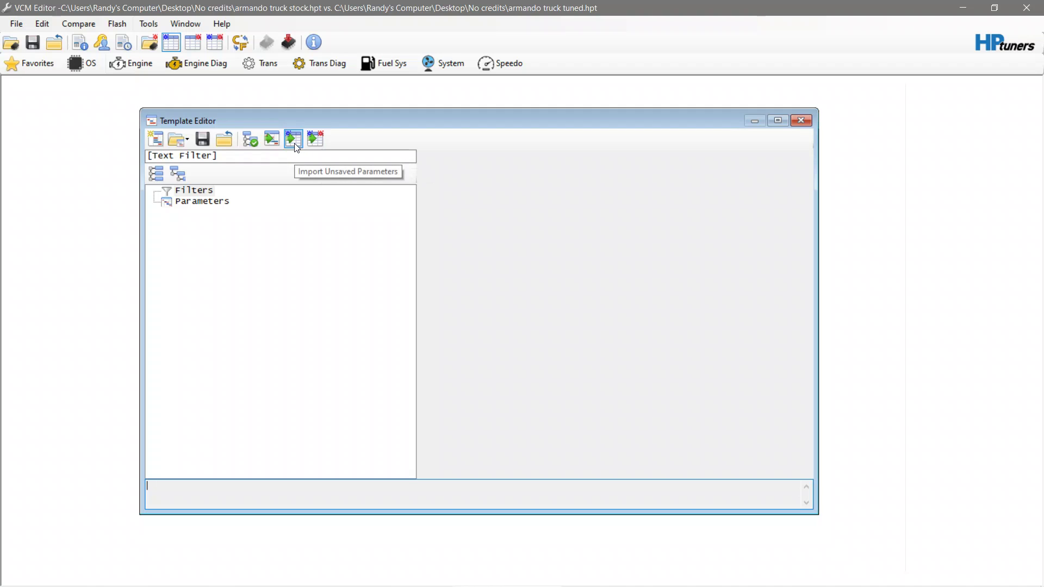
{"action": "left_click", "coordinate": [293, 140]}
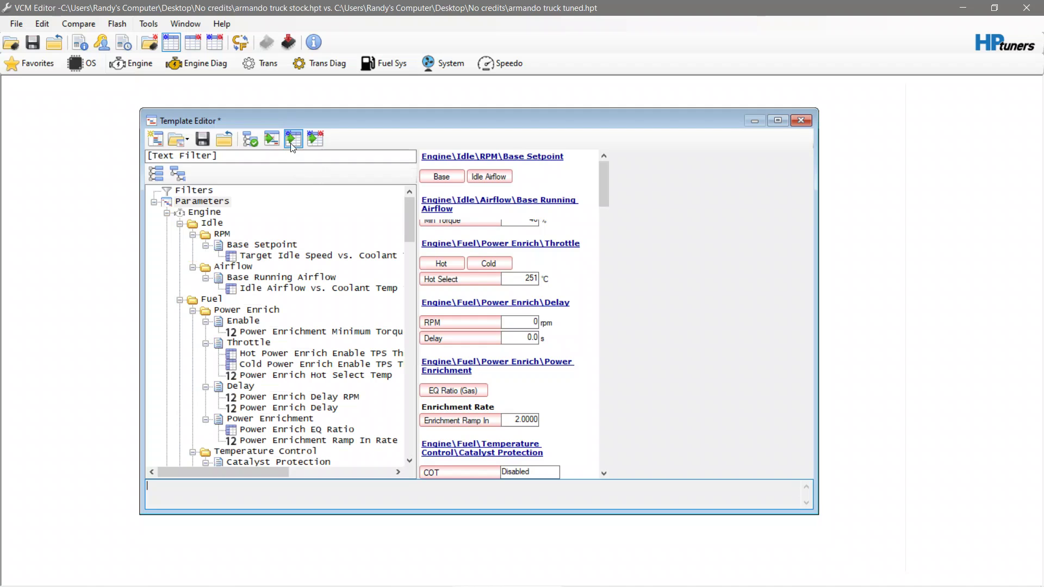
- Cancel the template Save As and close the Template Editor, discarding changes
{"action": "left_click", "coordinate": [203, 139]}
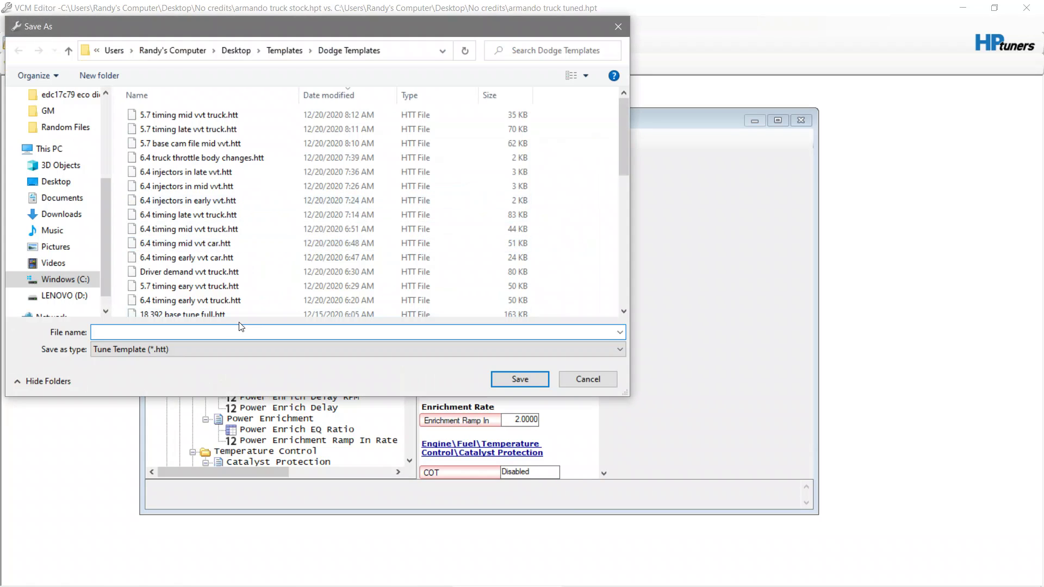
{"action": "left_click", "coordinate": [601, 380]}
{"action": "left_click", "coordinate": [804, 118]}
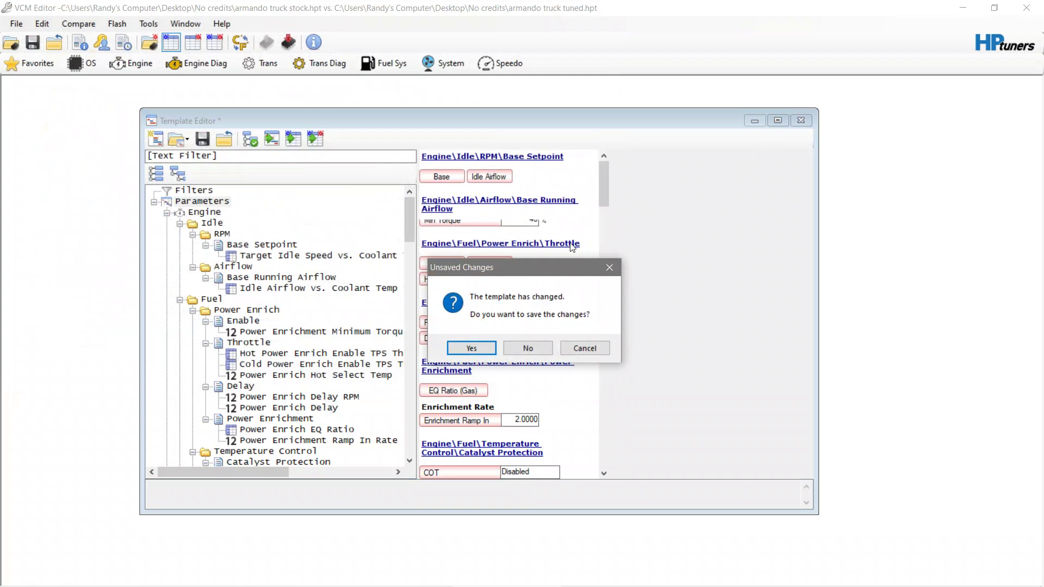
{"action": "left_click", "coordinate": [539, 350]}
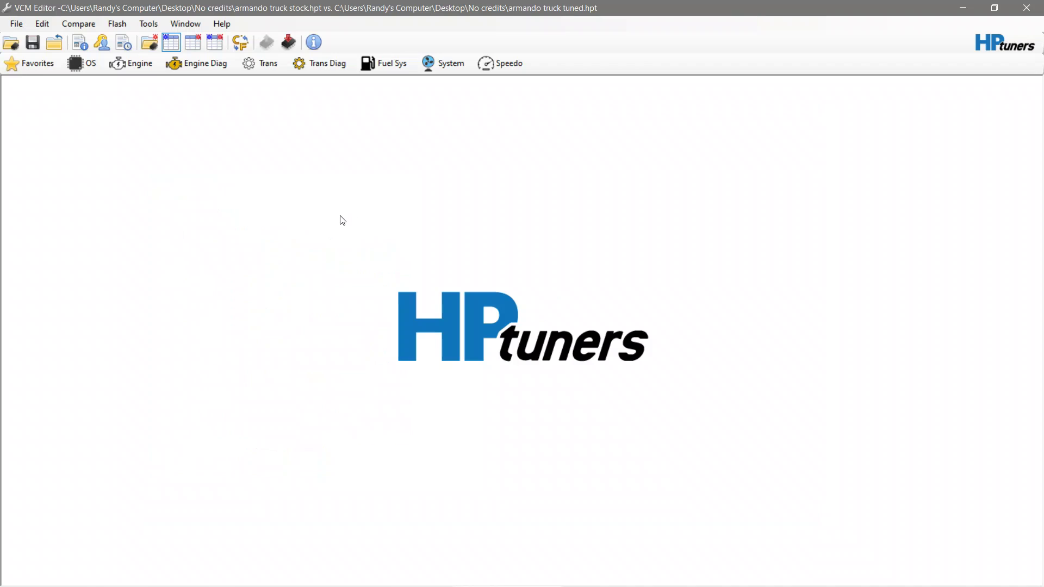
- Open the Template Applicator and choose to open a tune template file
{"action": "left_click", "coordinate": [48, 24]}
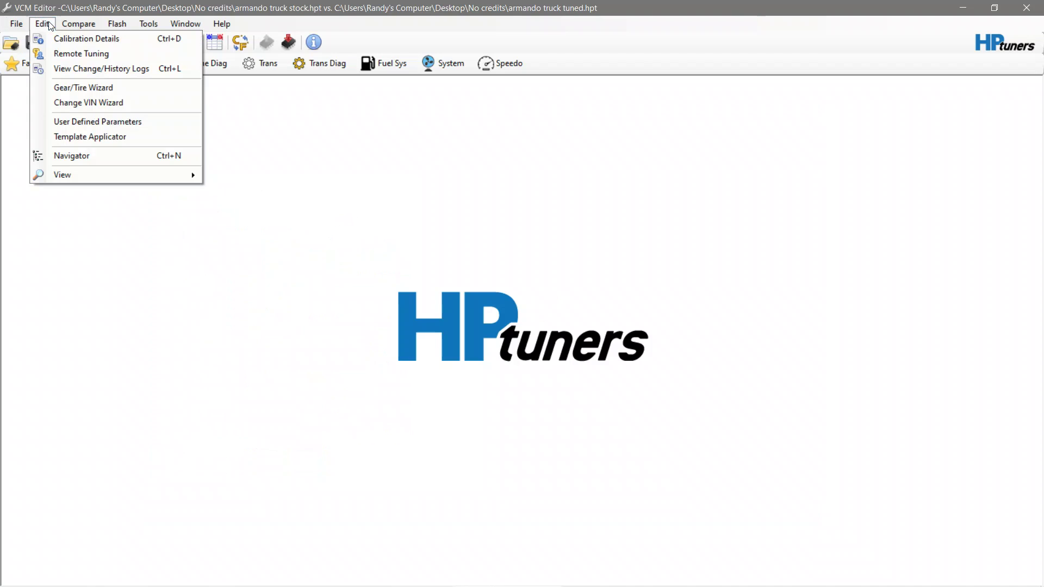
{"action": "left_click", "coordinate": [99, 138]}
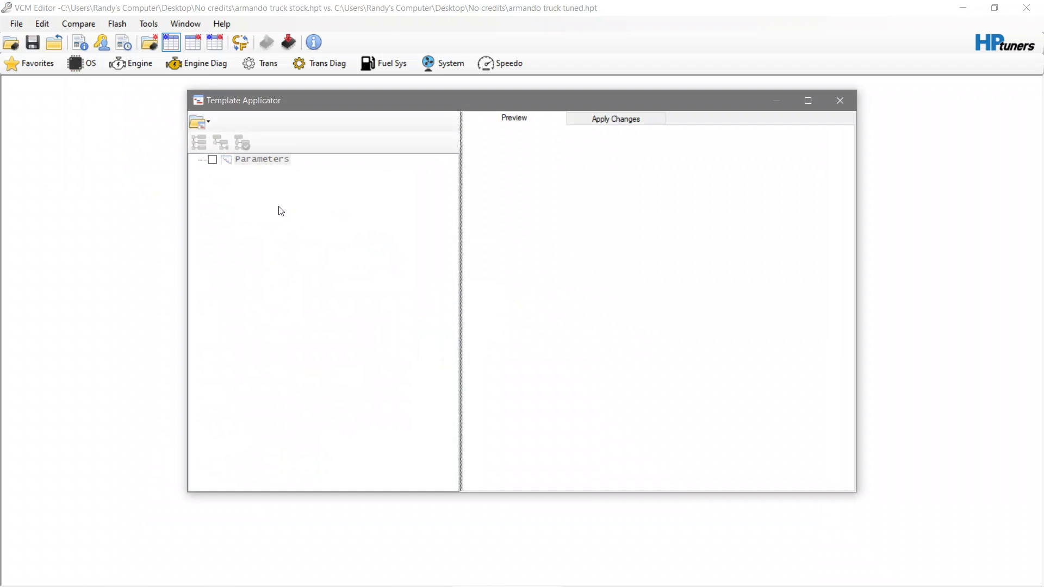
{"action": "left_click", "coordinate": [205, 124]}
{"action": "left_click", "coordinate": [230, 143]}
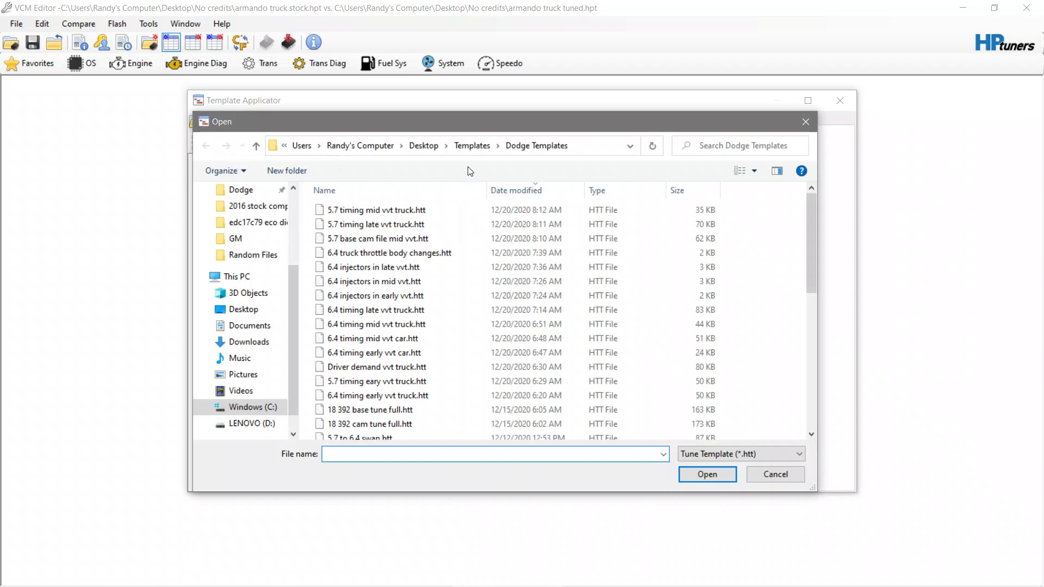
- Load '99-06 spark timing for trucks.htt' from Silverado Templates and preview its High and Low Octane tables
{"action": "left_click", "coordinate": [472, 146]}
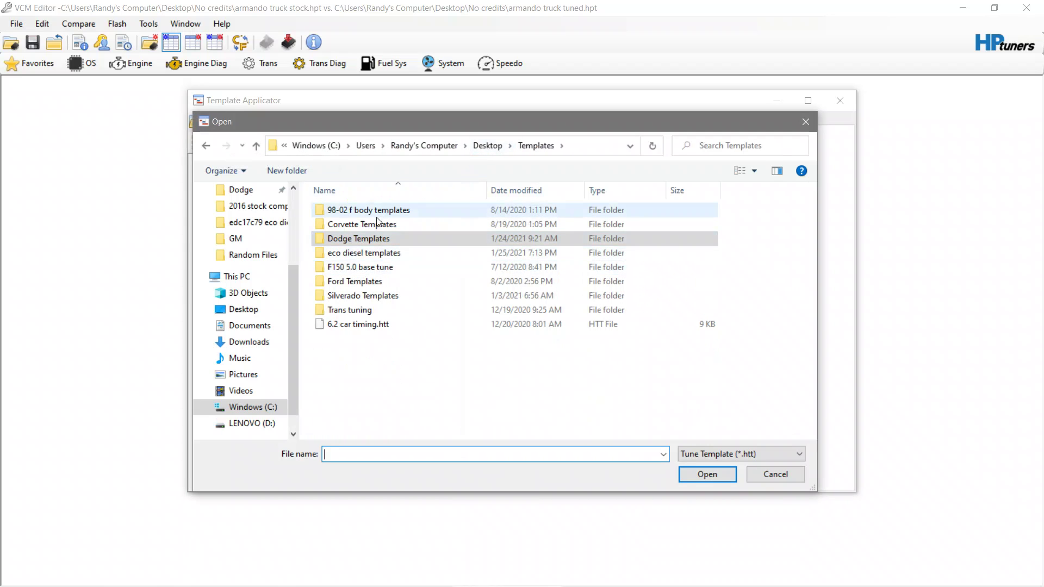
{"action": "double_click", "coordinate": [380, 298]}
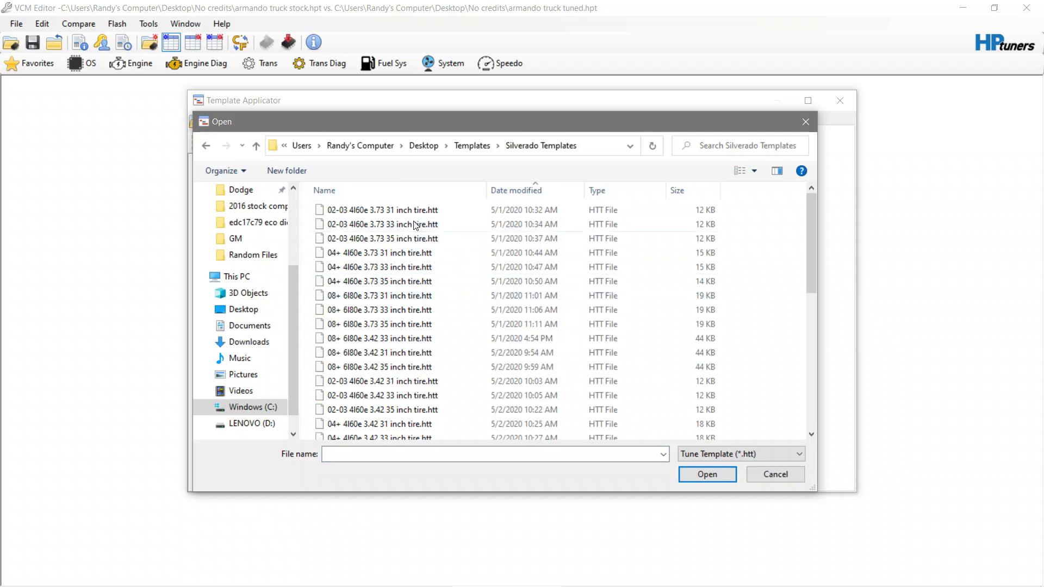
{"action": "scroll", "coordinate": [457, 297], "scroll_direction": "down", "scroll_amount": 8}
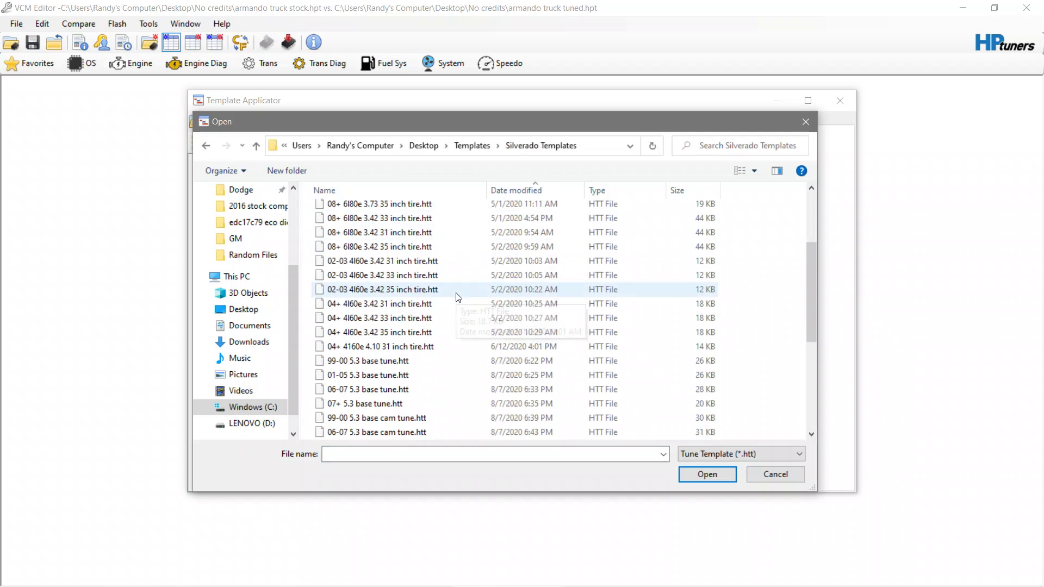
{"action": "scroll", "coordinate": [457, 296], "scroll_direction": "up", "scroll_amount": 8}
{"action": "scroll", "coordinate": [456, 297], "scroll_direction": "down", "scroll_amount": 8}
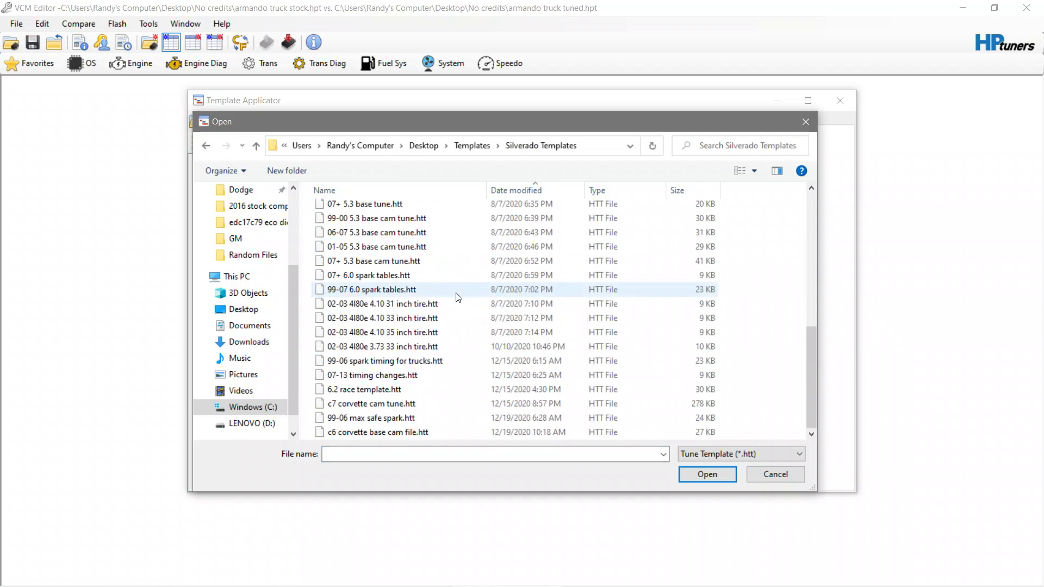
{"action": "scroll", "coordinate": [457, 297], "scroll_direction": "up", "scroll_amount": 8}
{"action": "scroll", "coordinate": [457, 297], "scroll_direction": "down", "scroll_amount": 8}
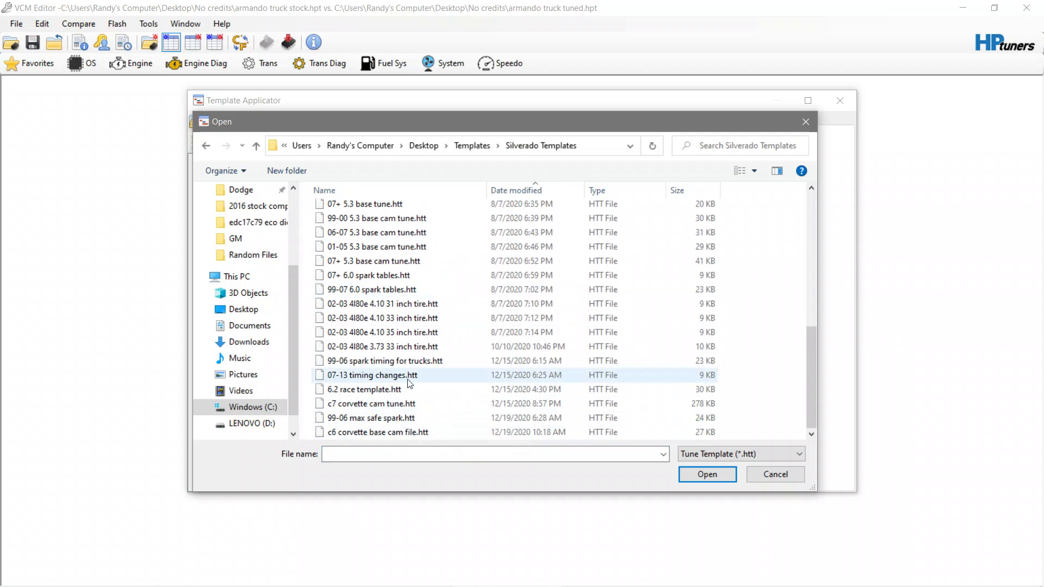
{"action": "left_click", "coordinate": [440, 361]}
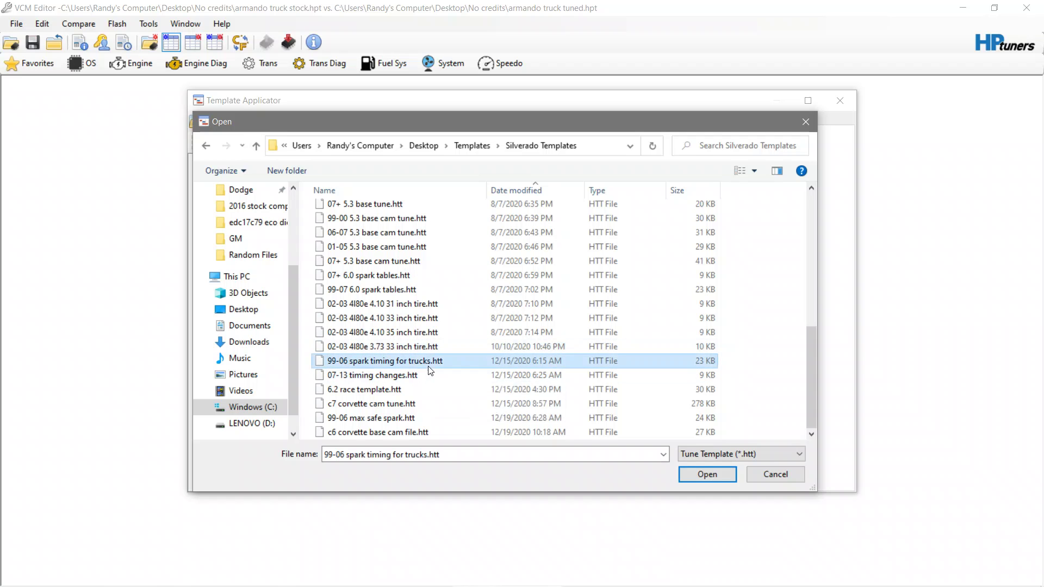
{"action": "left_click", "coordinate": [709, 475]}
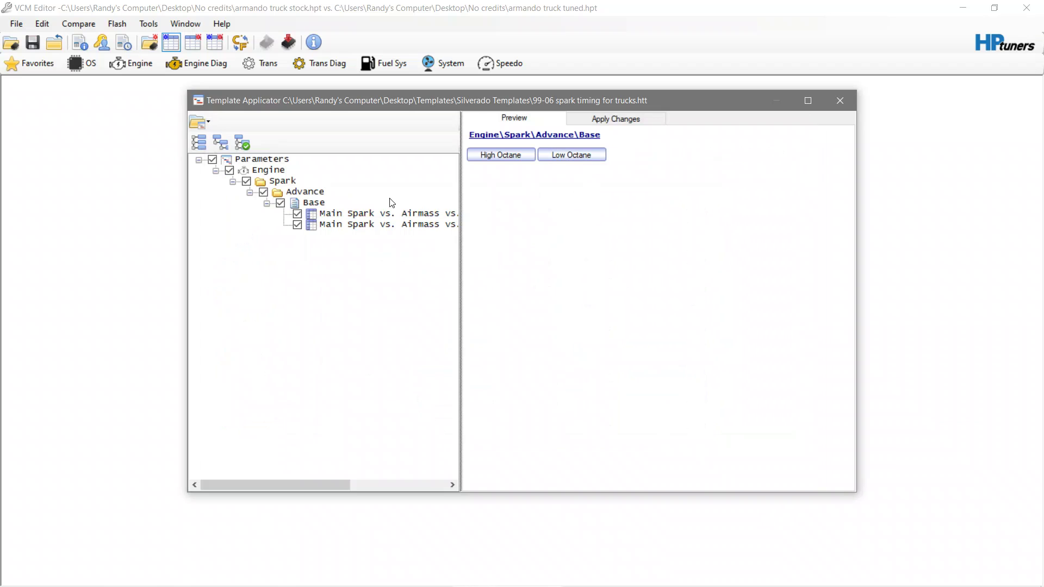
{"action": "left_click", "coordinate": [507, 160]}
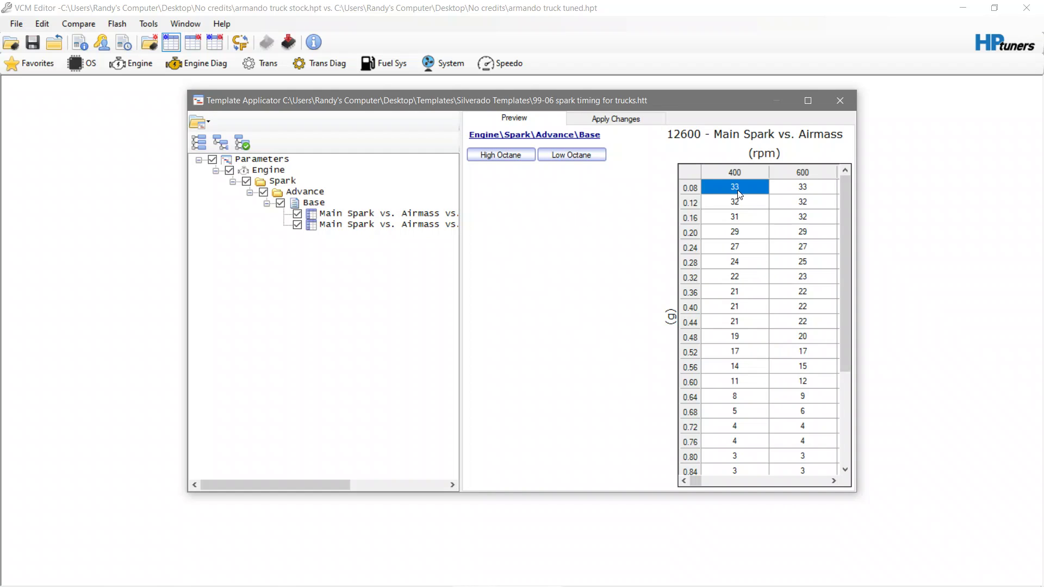
{"action": "left_click", "coordinate": [560, 156]}
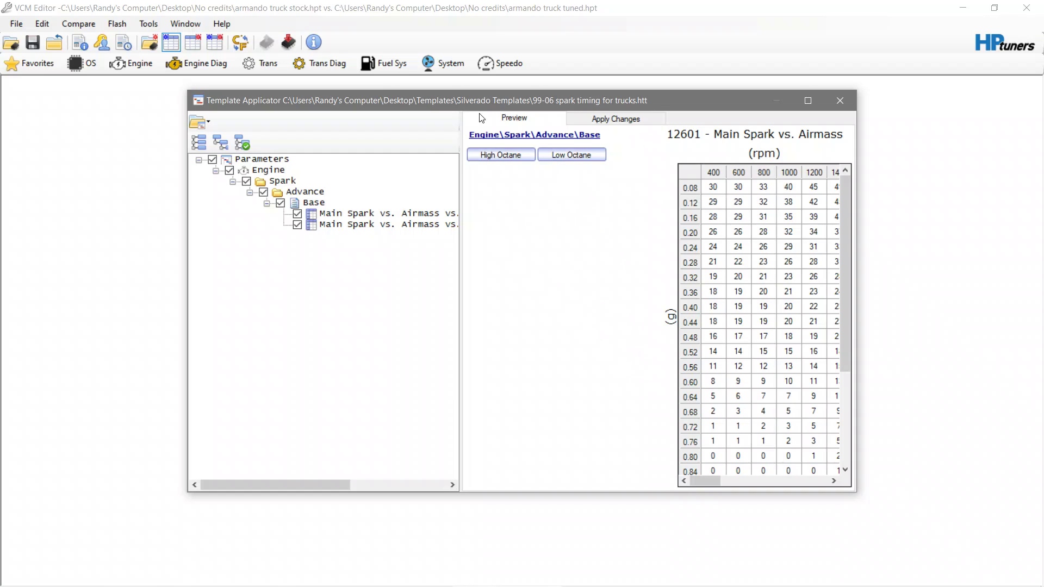
- Apply the spark timing template's tables to the tune, confirming Tables Success: 2
{"action": "left_click", "coordinate": [503, 156]}
{"action": "left_click", "coordinate": [629, 119]}
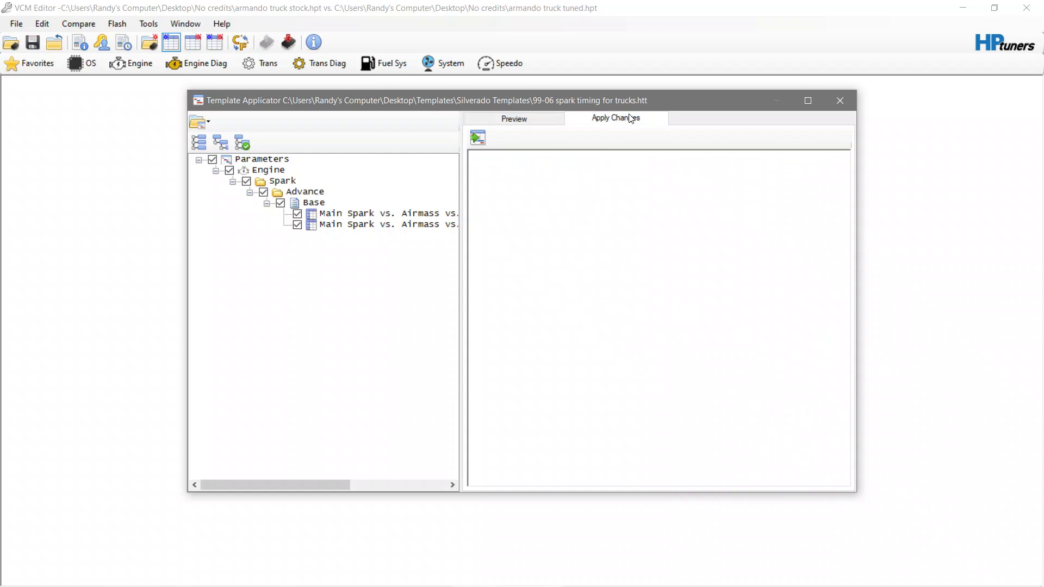
{"action": "left_click", "coordinate": [477, 137]}
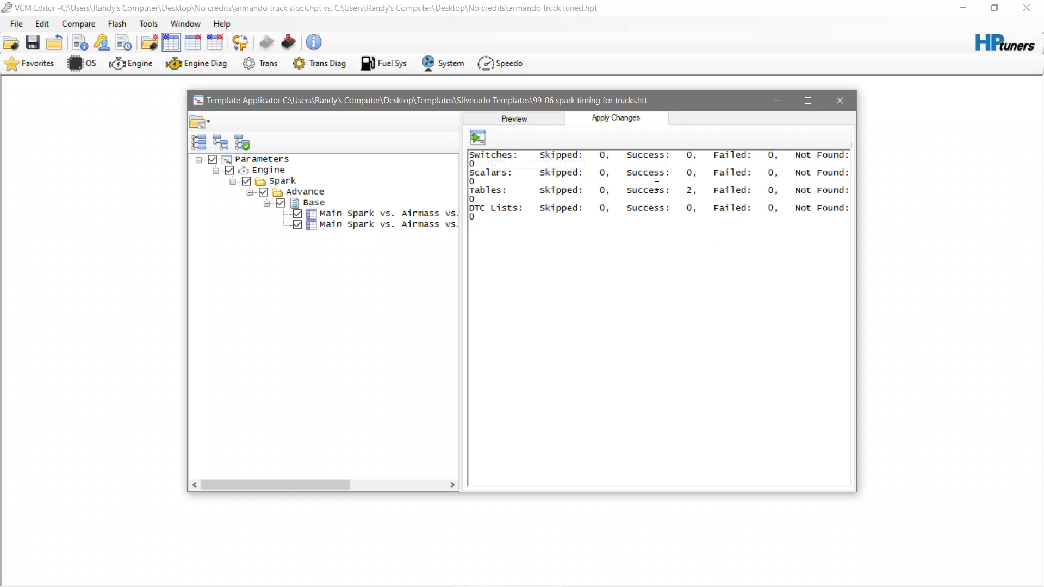
{"action": "left_click_drag", "start_coordinate": [628, 190], "coordinate": [677, 193]}
- Close the applicator and inspect the updated High Octane Main Spark table under Engine > Spark
{"action": "left_click", "coordinate": [840, 100]}
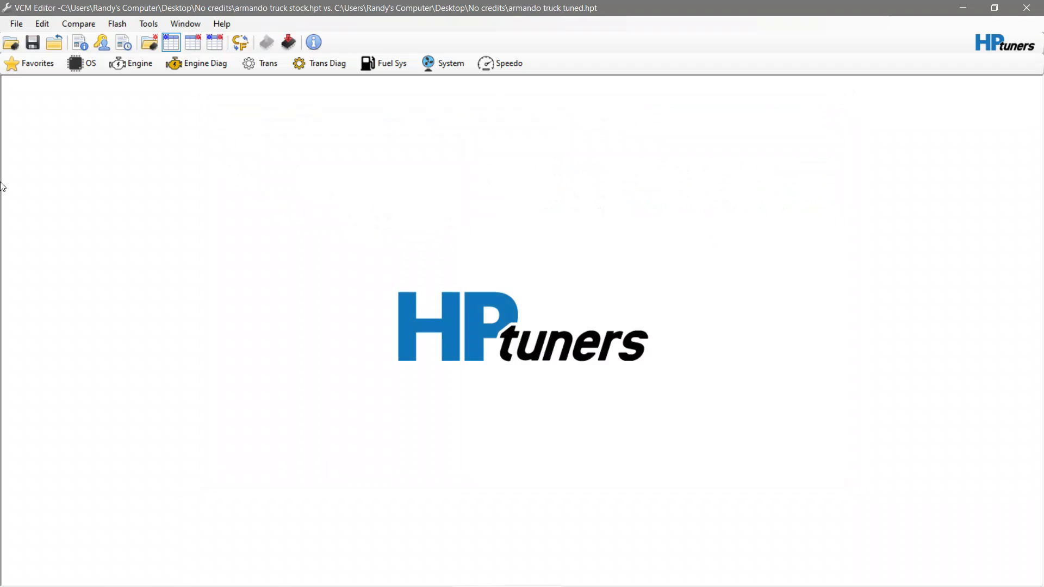
{"action": "left_click", "coordinate": [129, 61]}
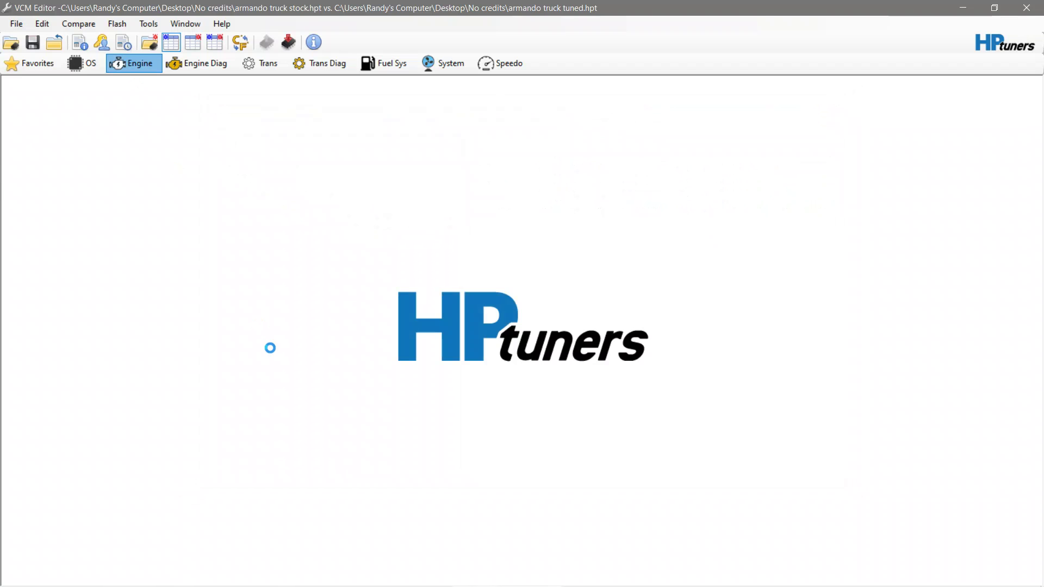
{"action": "left_click", "coordinate": [628, 111]}
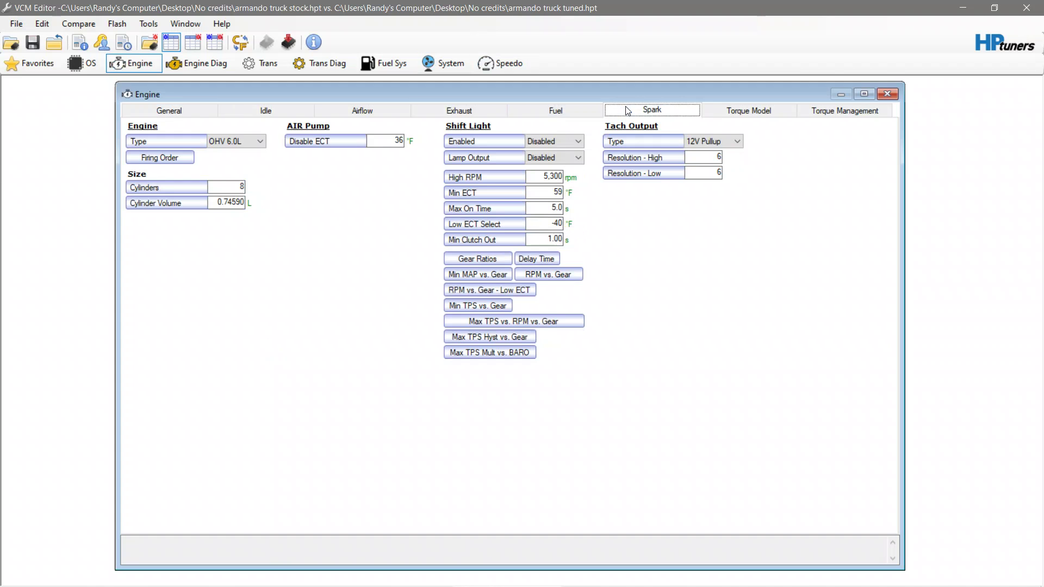
{"action": "left_click", "coordinate": [162, 292]}
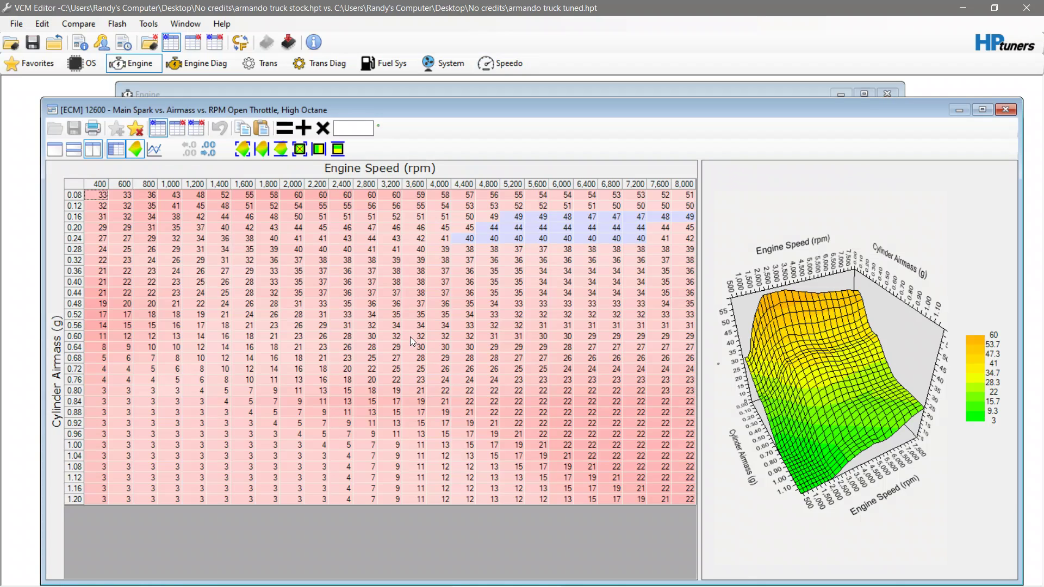
{"action": "left_click", "coordinate": [1004, 111]}
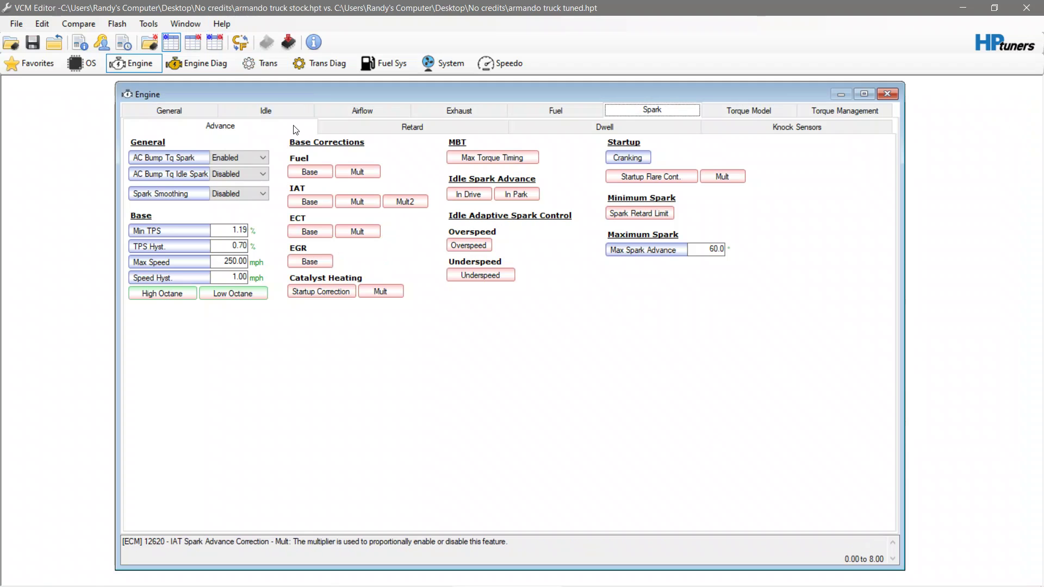
- Review Engine Diagnostics misfire and airflow settings (TPS High Fail 4.900 V), then open the Template Applicator
{"action": "left_click", "coordinate": [208, 60]}
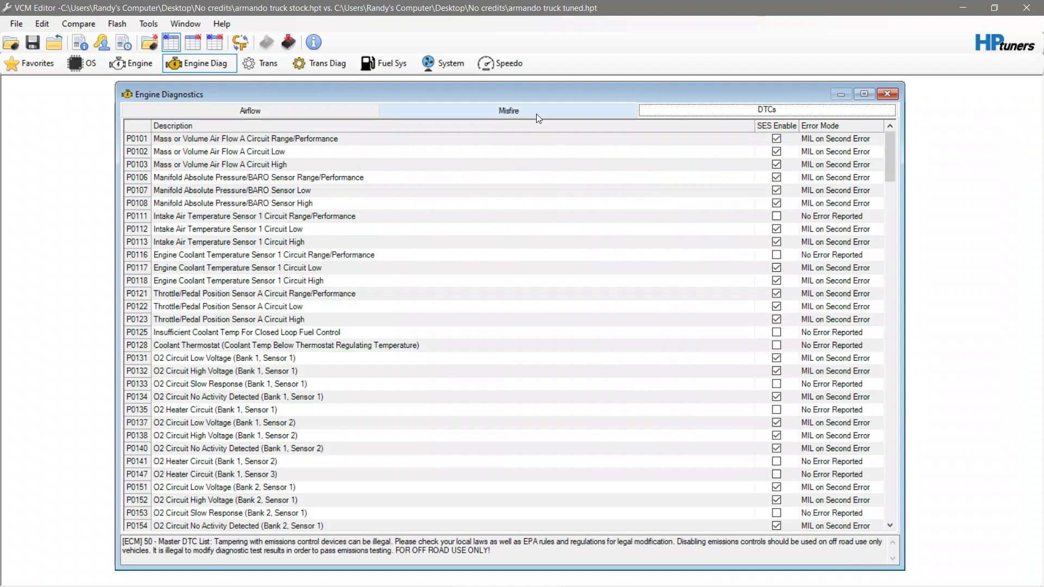
{"action": "left_click", "coordinate": [536, 114]}
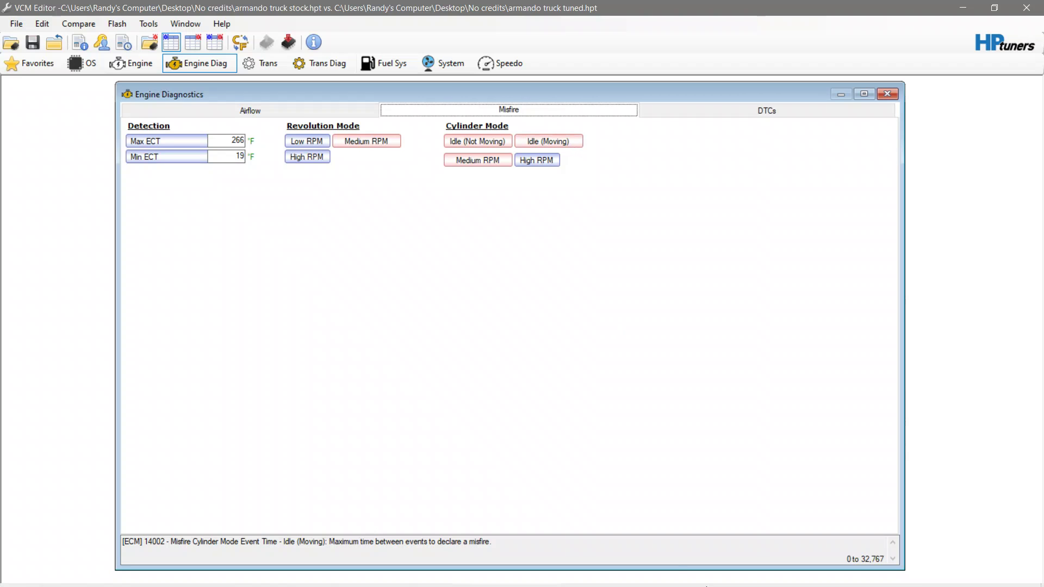
{"action": "left_click", "coordinate": [720, 579]}
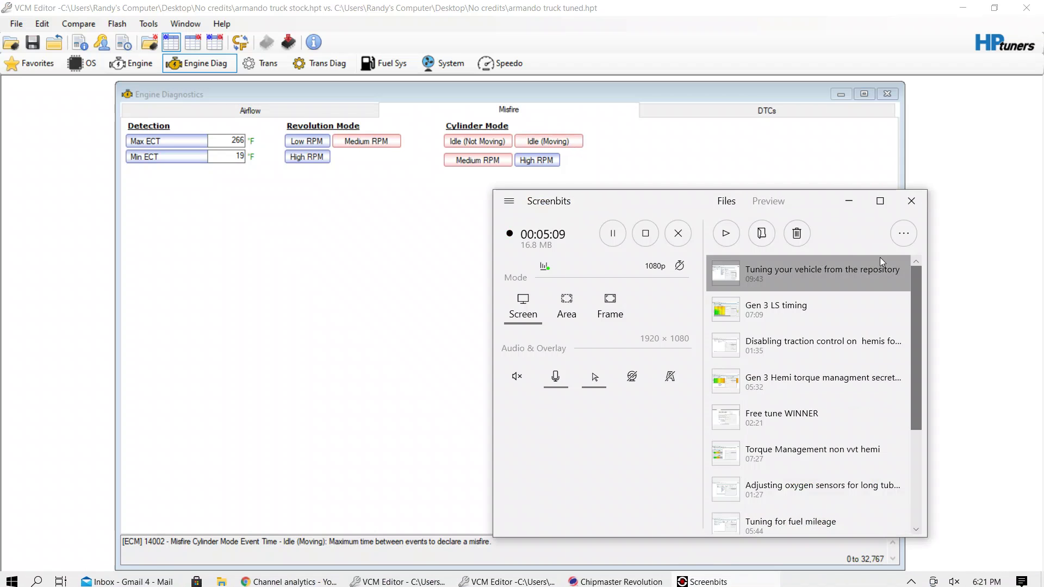
{"action": "left_click", "coordinate": [849, 200]}
{"action": "left_click", "coordinate": [242, 113]}
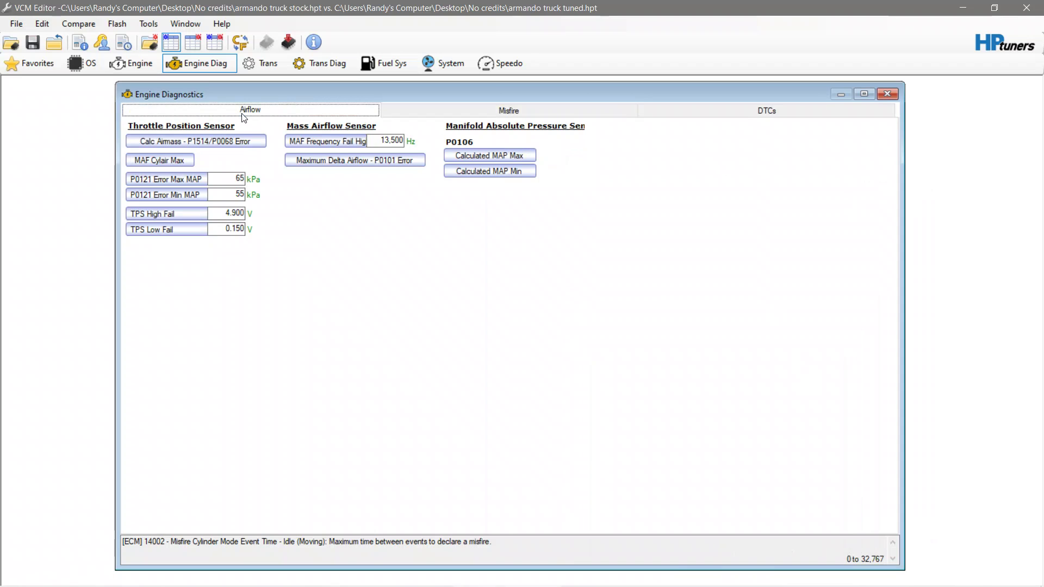
{"action": "left_click", "coordinate": [42, 23]}
{"action": "left_click", "coordinate": [86, 136]}
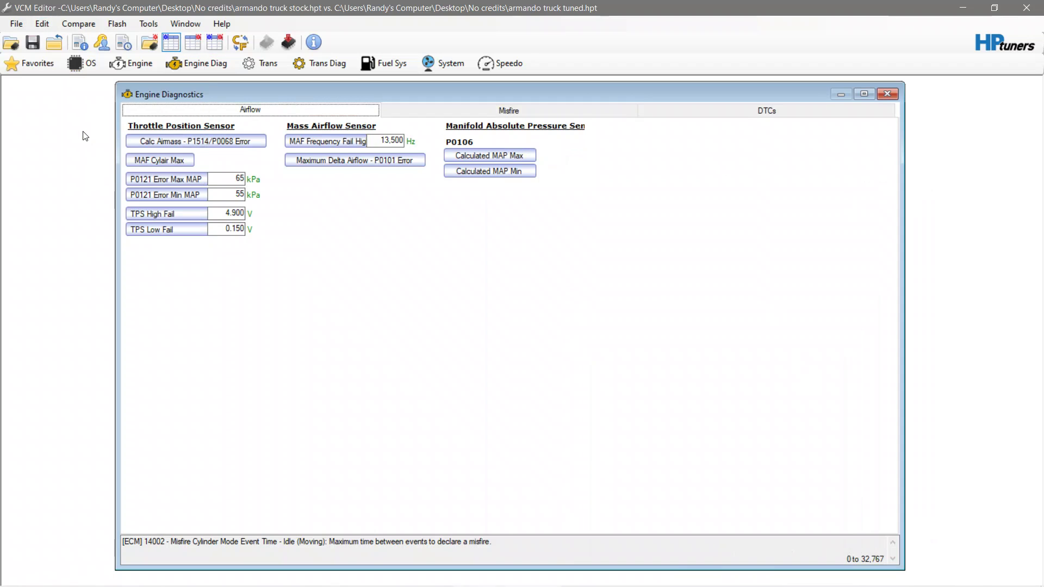
- Load '02-03 4l60e 3.73 31 inch tire.htt' and apply it: 17 tables and 2 scalars succeed
{"action": "left_click", "coordinate": [200, 124]}
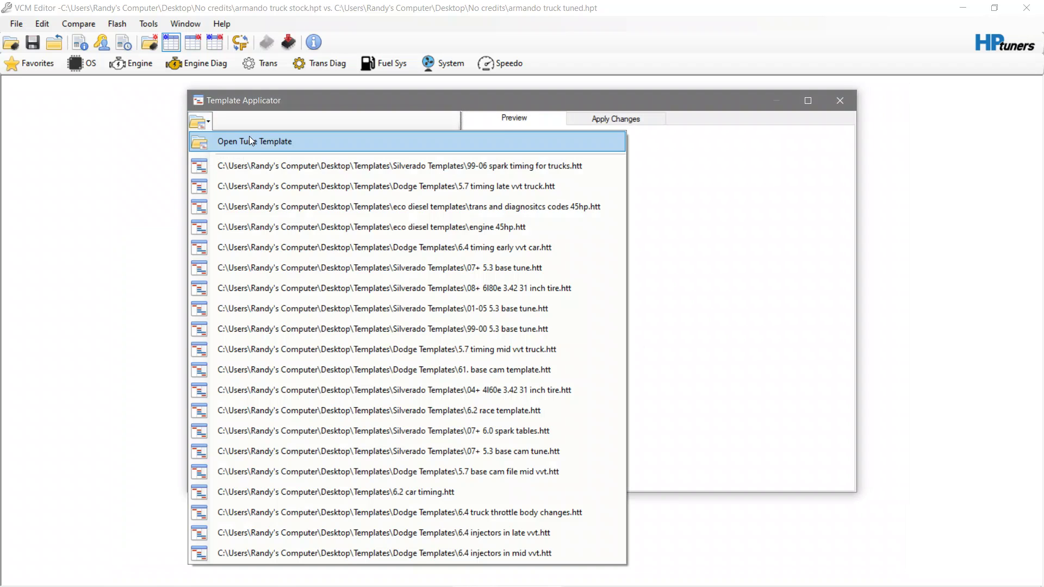
{"action": "left_click", "coordinate": [250, 141]}
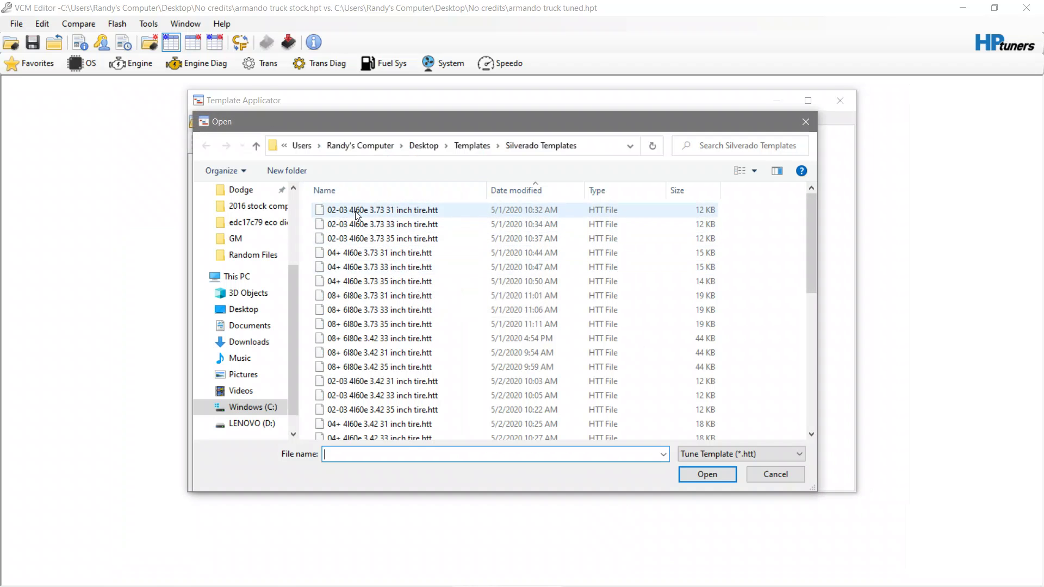
{"action": "left_click", "coordinate": [390, 215]}
{"action": "left_click", "coordinate": [688, 478]}
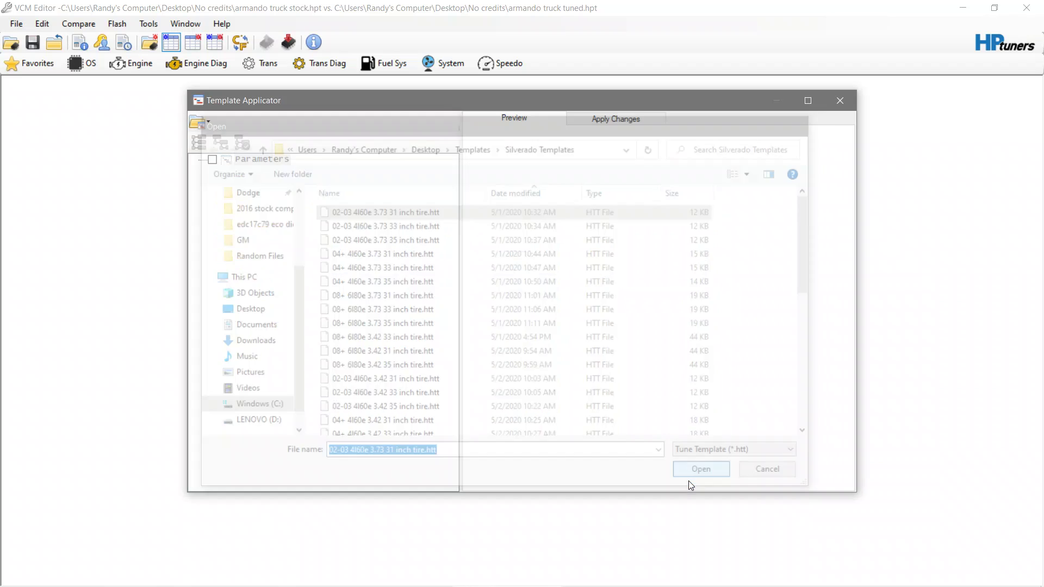
{"action": "left_click", "coordinate": [587, 120]}
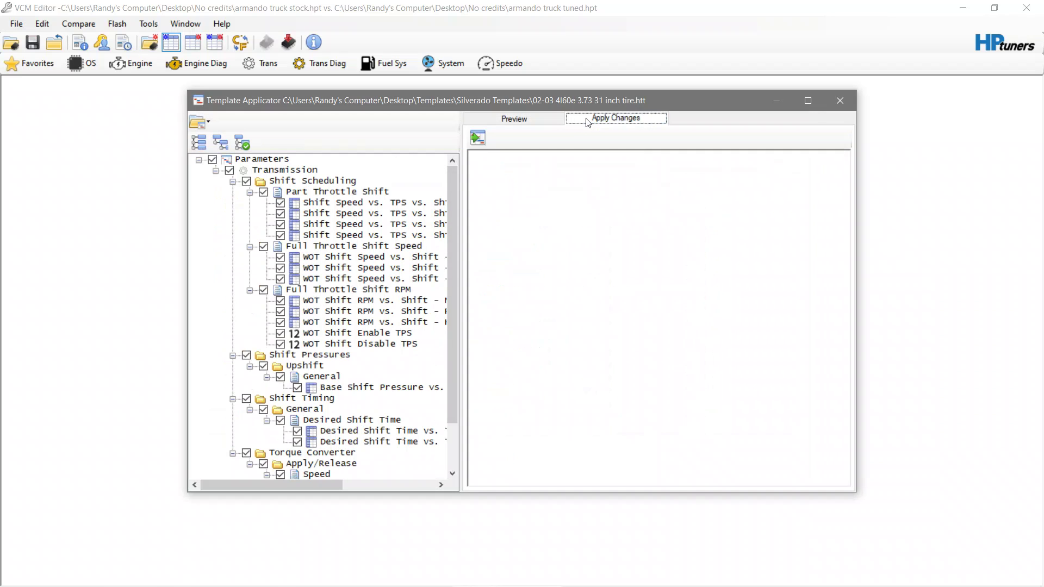
{"action": "left_click", "coordinate": [477, 138]}
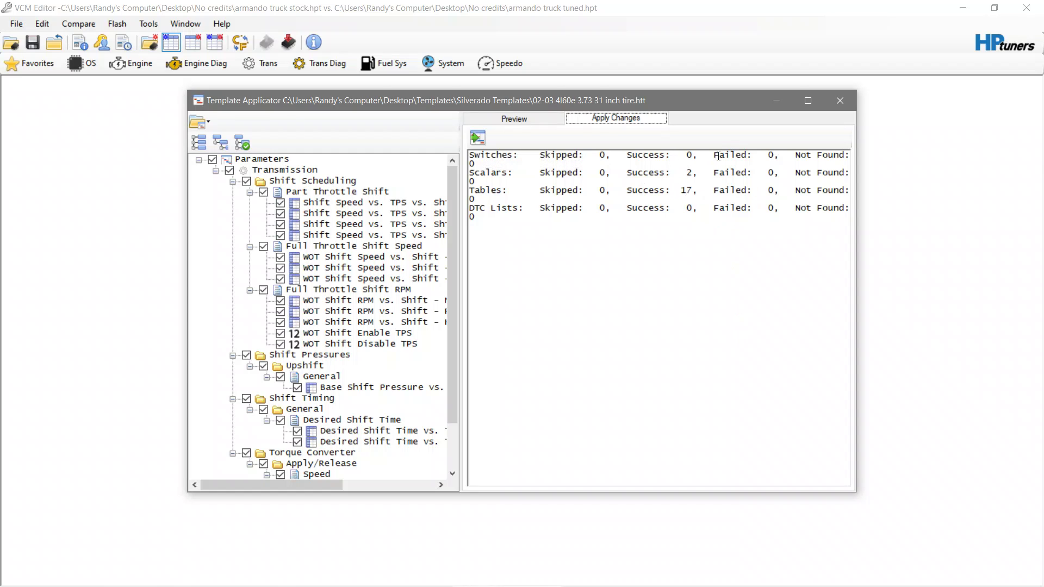
- Review the transmission shift general, shift scheduling, and upshift and downshift pressure settings
{"action": "left_click", "coordinate": [841, 100]}
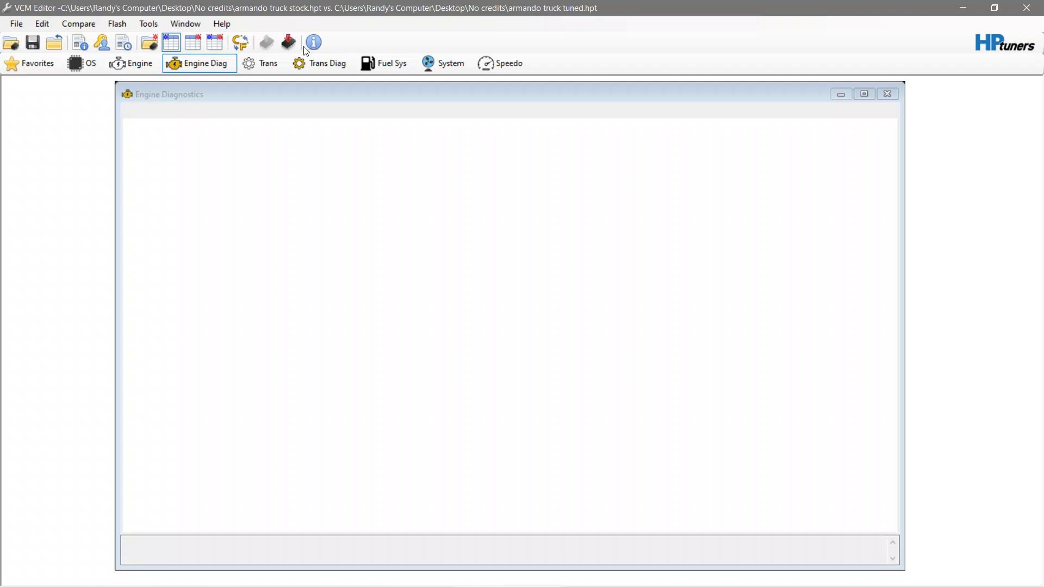
{"action": "left_click", "coordinate": [266, 64]}
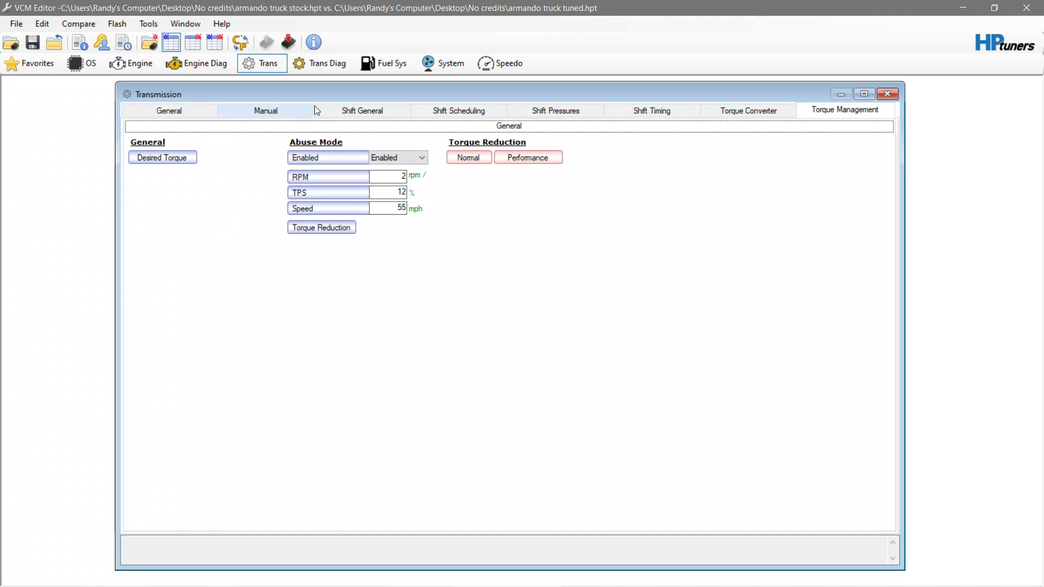
{"action": "left_click", "coordinate": [359, 112]}
{"action": "left_click", "coordinate": [461, 112]}
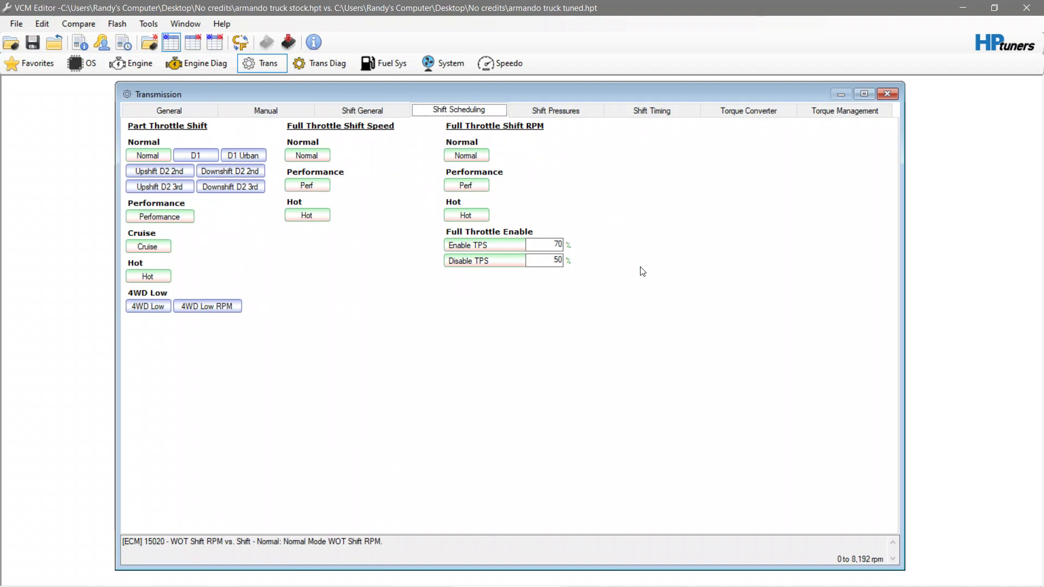
{"action": "left_click", "coordinate": [568, 110]}
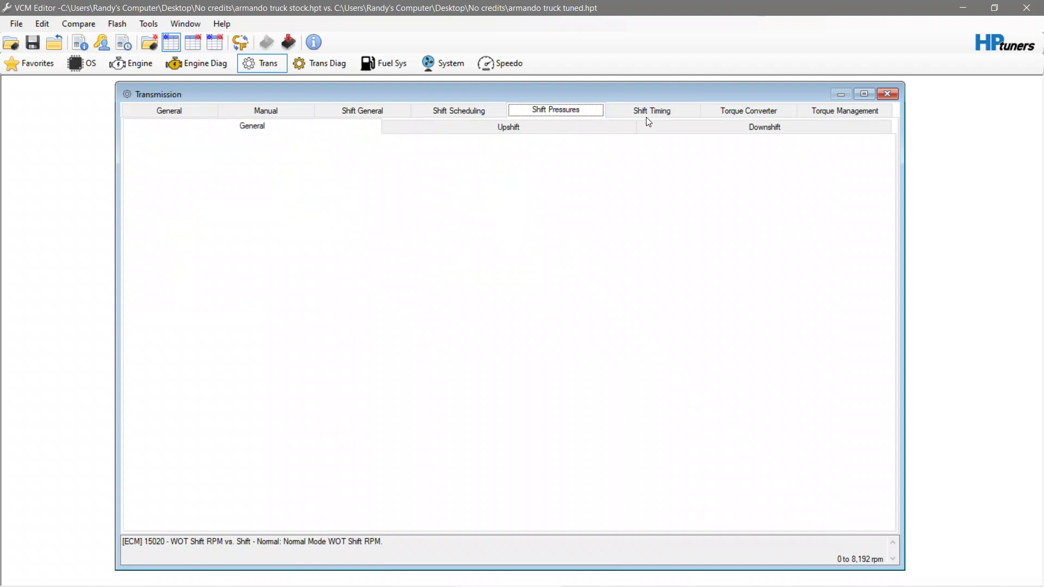
{"action": "left_click", "coordinate": [567, 130]}
{"action": "left_click", "coordinate": [714, 133]}
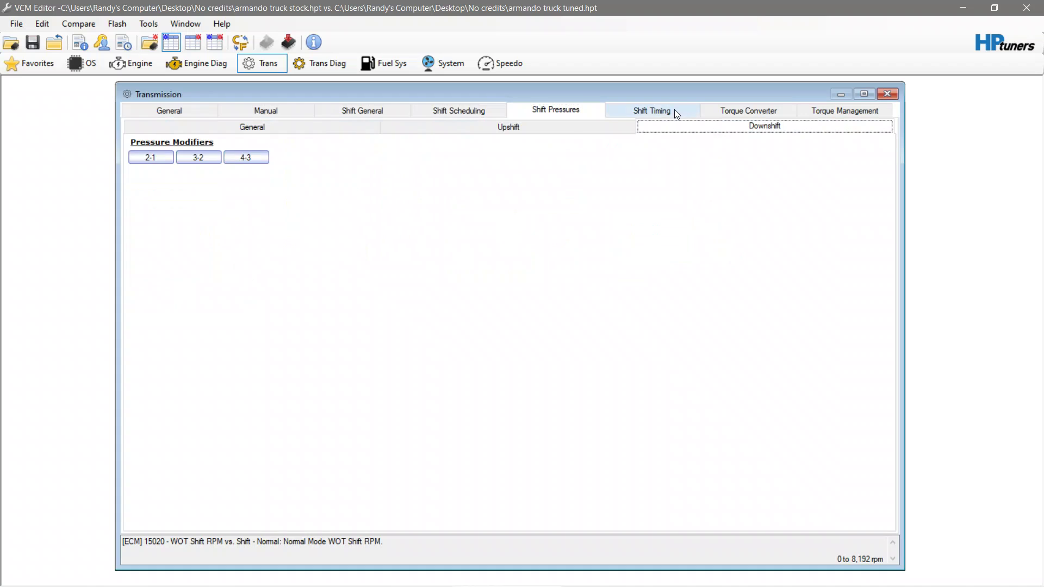
- Check shift timing, torque converter apply/release and torque management, then view the 200 mph speed limiters
{"action": "left_click", "coordinate": [671, 111]}
{"action": "left_click", "coordinate": [723, 111]}
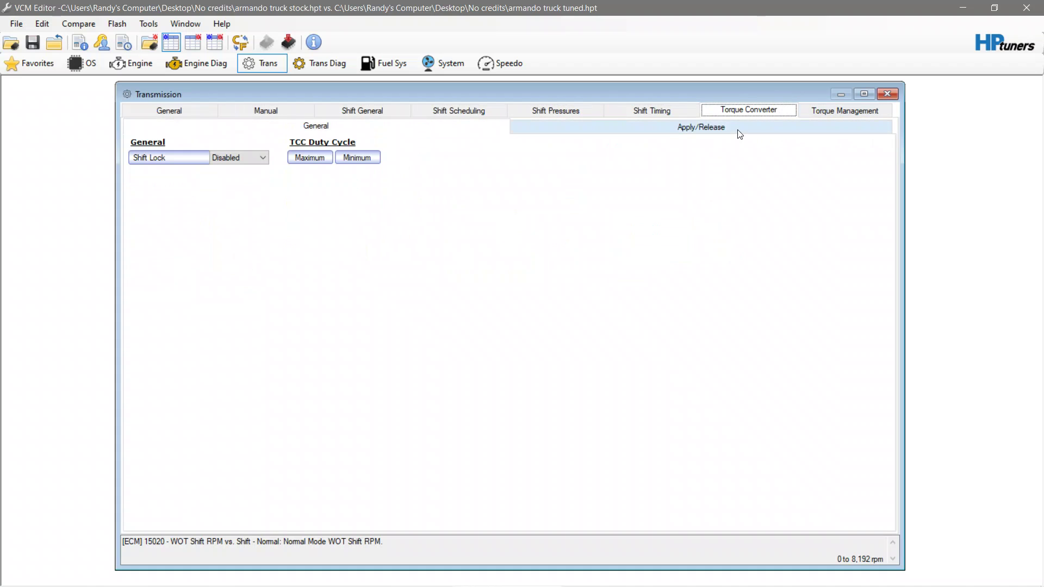
{"action": "left_click", "coordinate": [737, 130]}
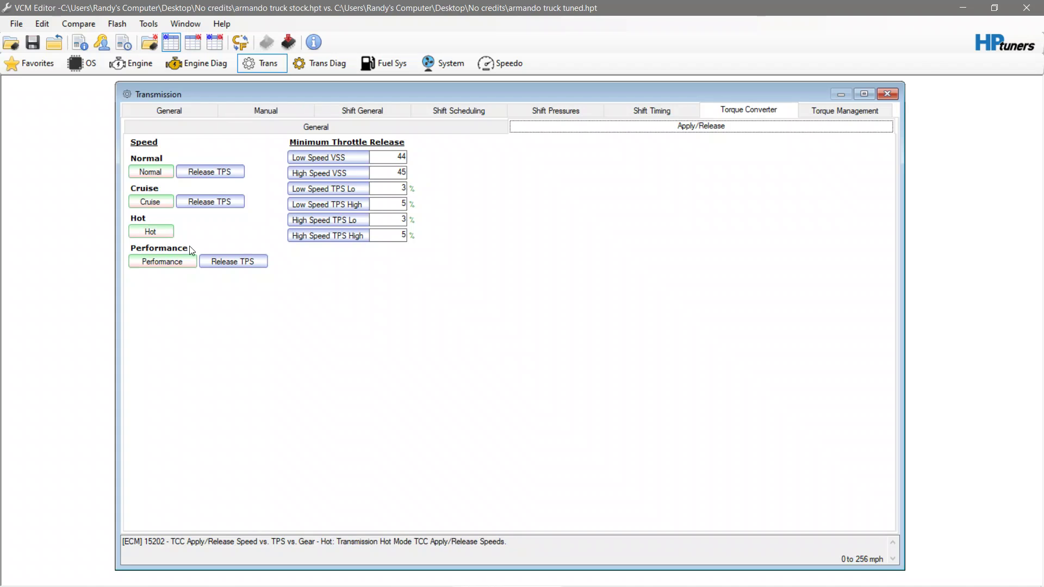
{"action": "left_click", "coordinate": [830, 111]}
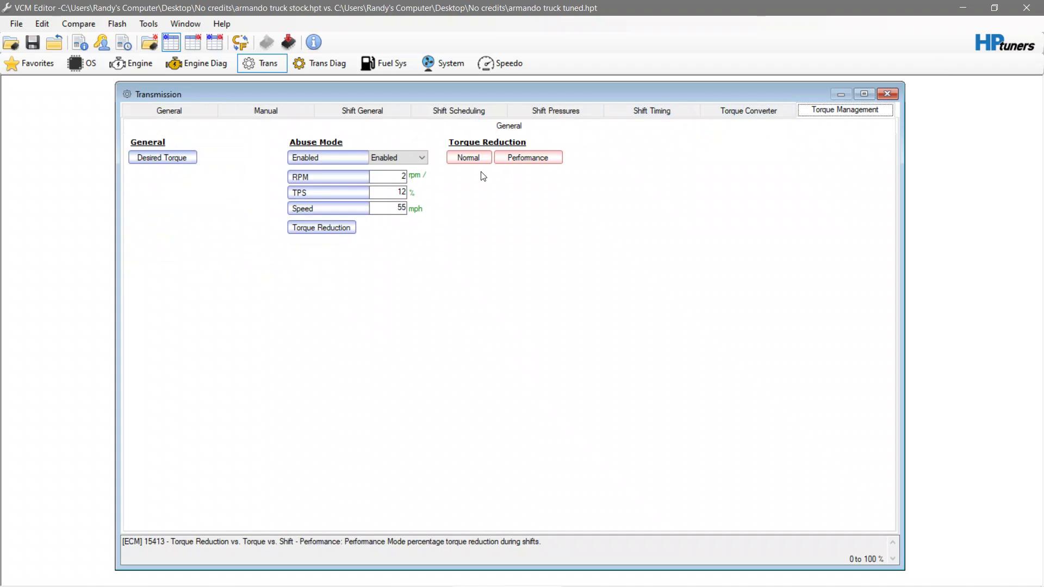
{"action": "left_click", "coordinate": [563, 112]}
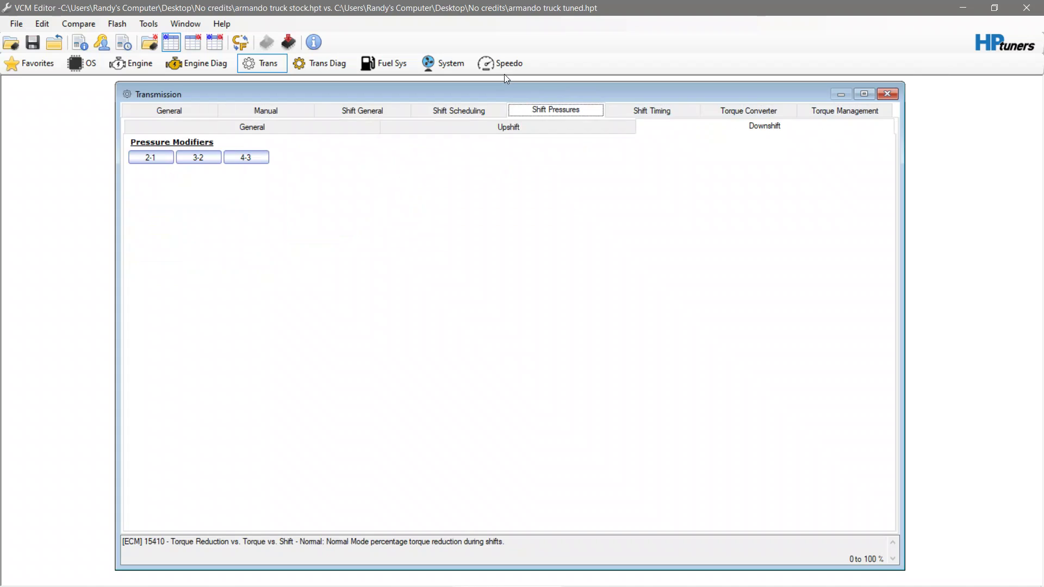
{"action": "left_click", "coordinate": [501, 71]}
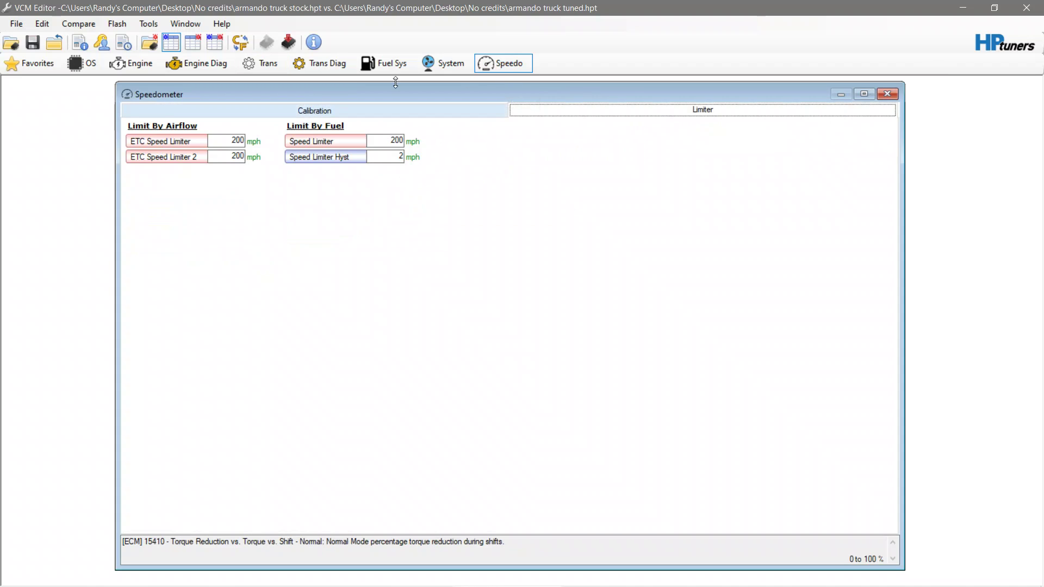
- Show the System General page: platform GMT800, serial VATS control, column lock not fitted
{"action": "left_click", "coordinate": [444, 61]}
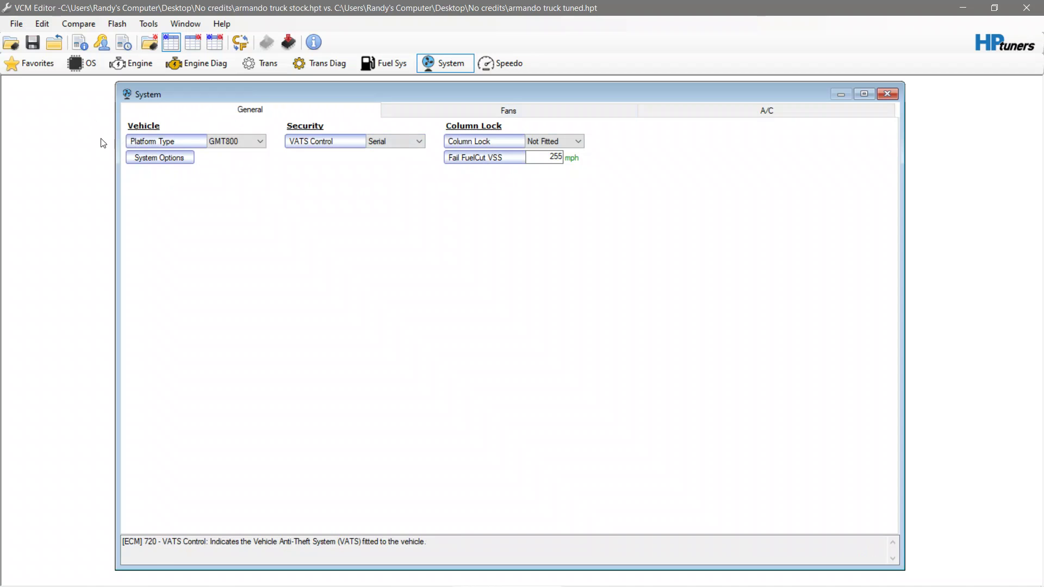
{"action": "left_click", "coordinate": [154, 158]}
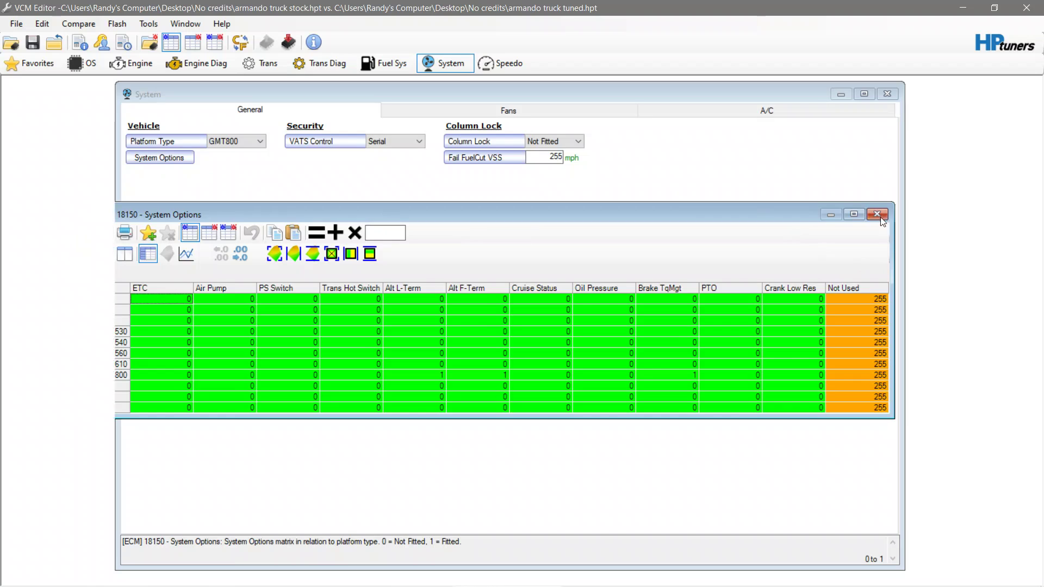
{"action": "left_click", "coordinate": [879, 217]}
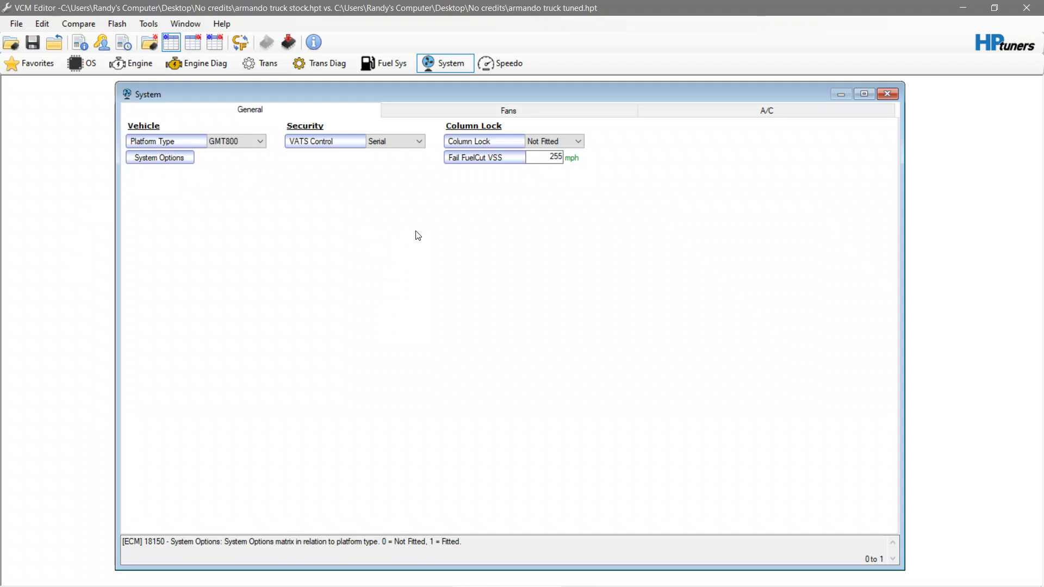
- Inspect the Low Octane main spark vs. airmass vs. RPM table, peaking at 59 degrees, then close it
{"action": "left_click", "coordinate": [136, 66]}
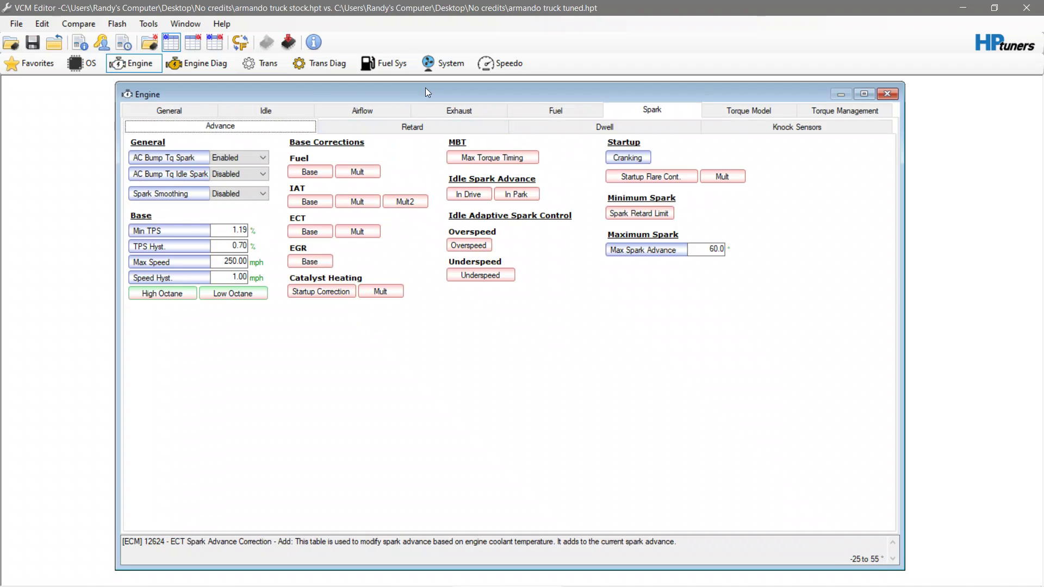
{"action": "left_click", "coordinate": [209, 294]}
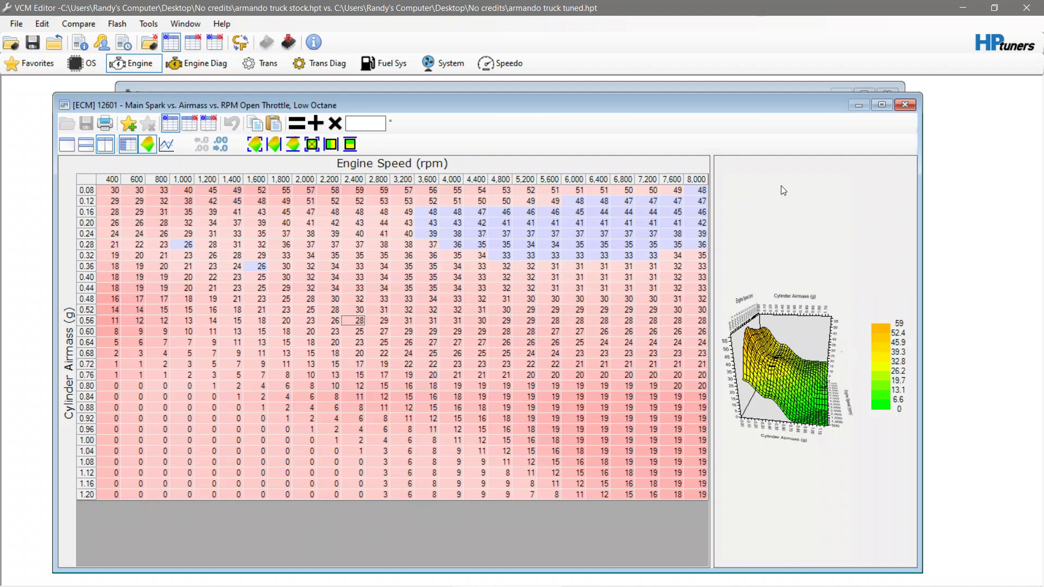
{"action": "left_click", "coordinate": [904, 104]}
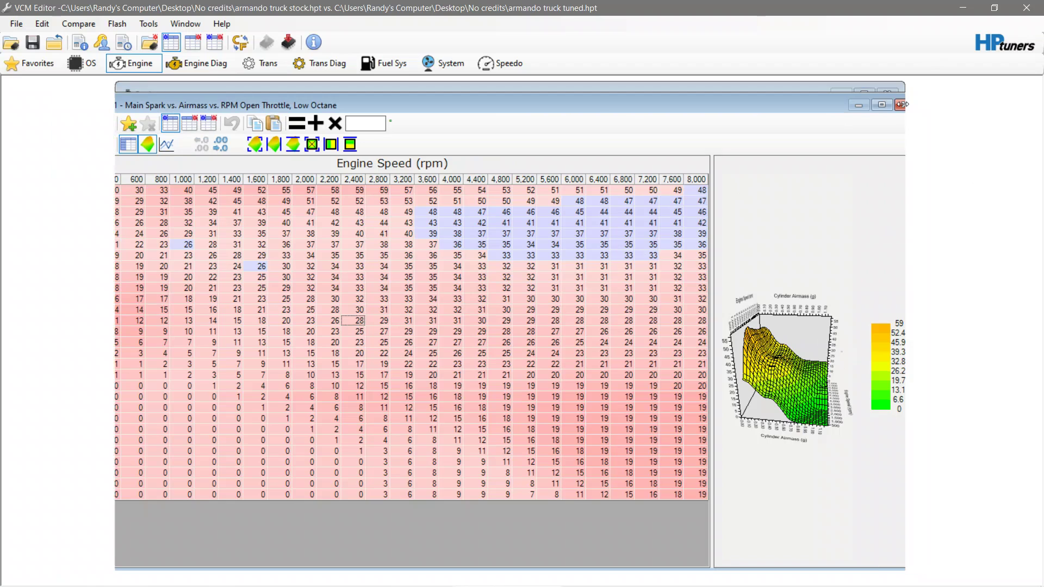